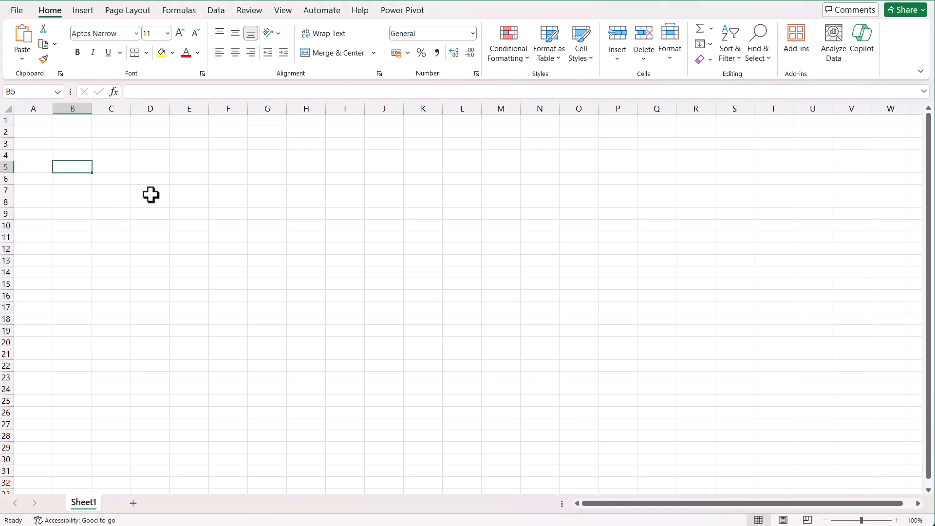
# Step: Open the Power Pivot data model window and start importing from another source of type Text File
pyautogui.click(407, 13)
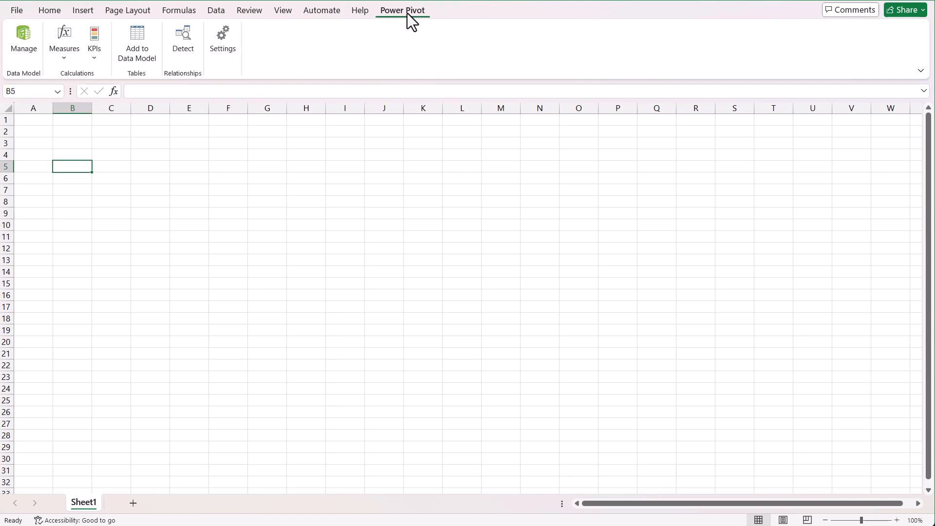
pyautogui.click(28, 45)
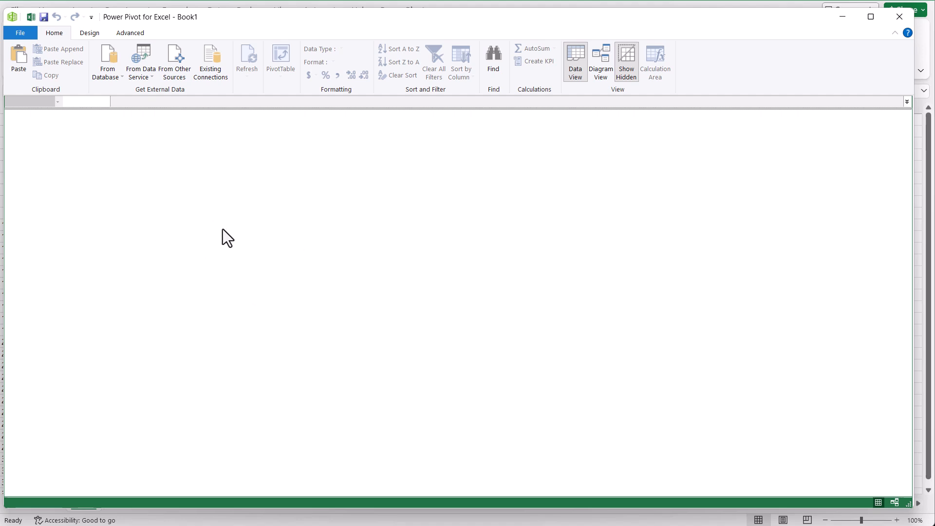
pyautogui.click(176, 74)
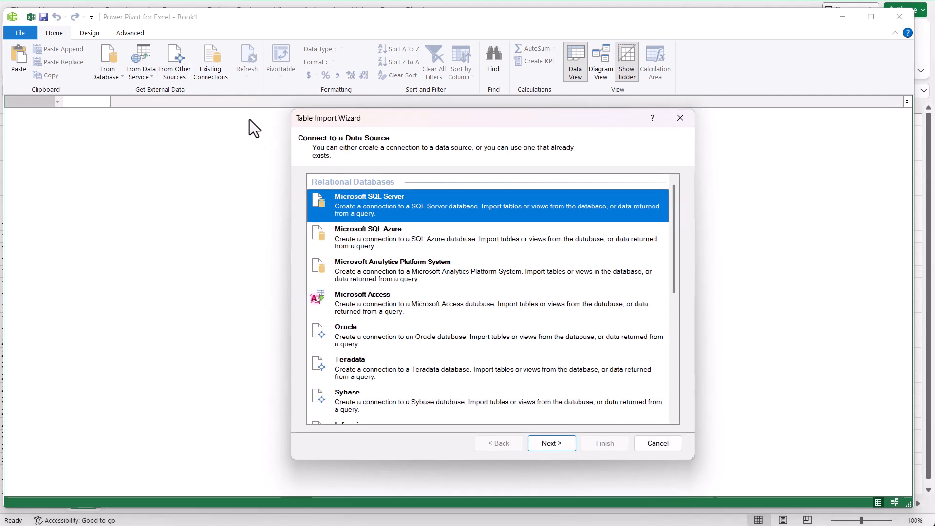
pyautogui.scroll(-10, 386, 244)
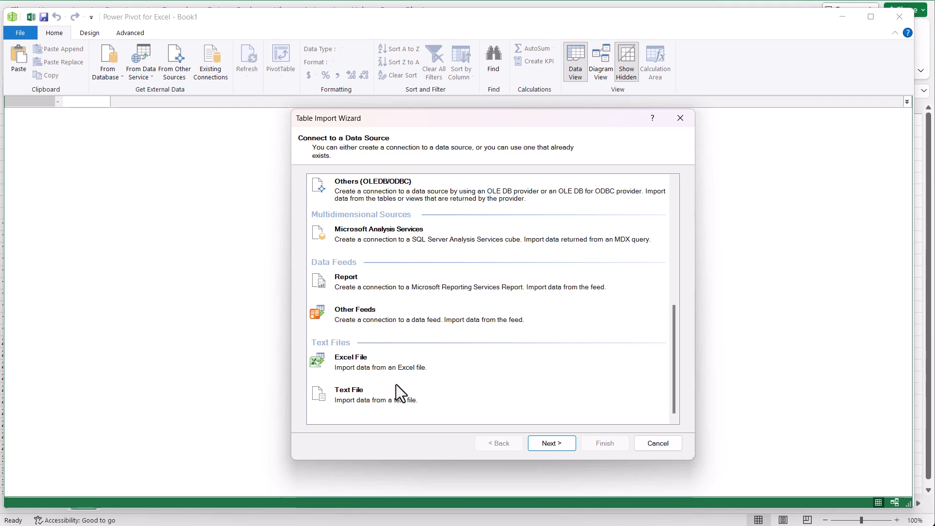
pyautogui.click(396, 397)
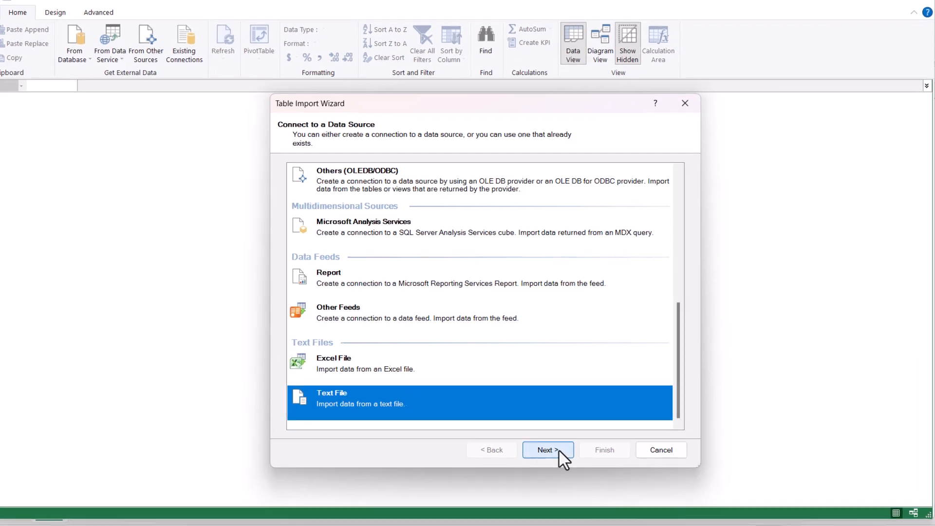
pyautogui.click(550, 443)
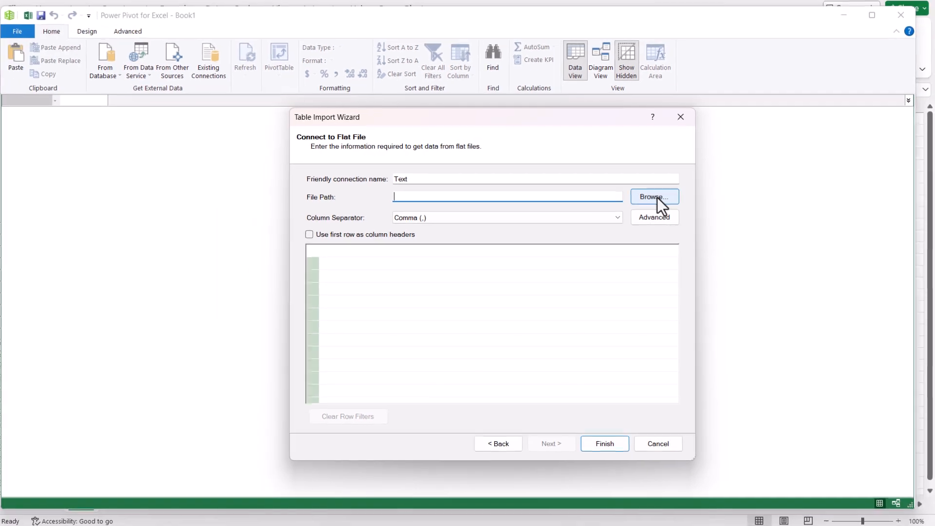
# Step: Select the EmpMastr file as the source for the text file import
pyautogui.click(657, 197)
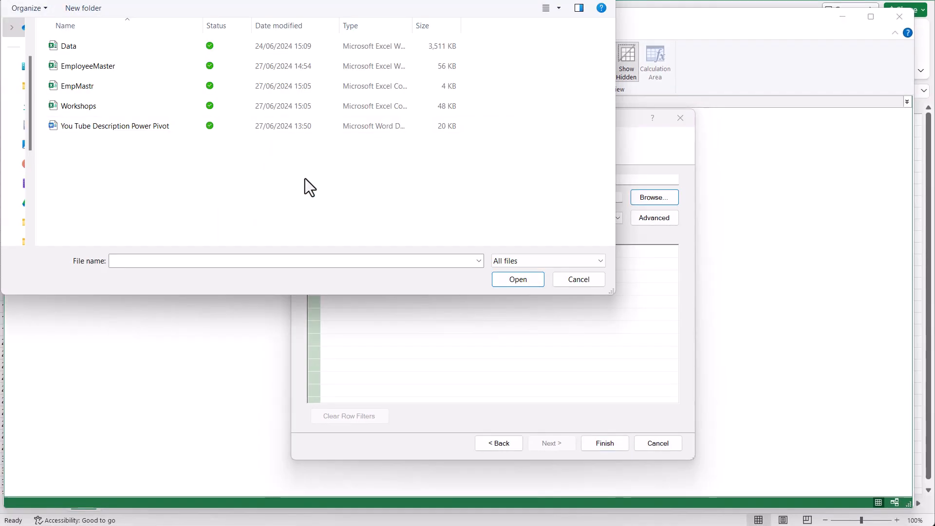
pyautogui.click(77, 86)
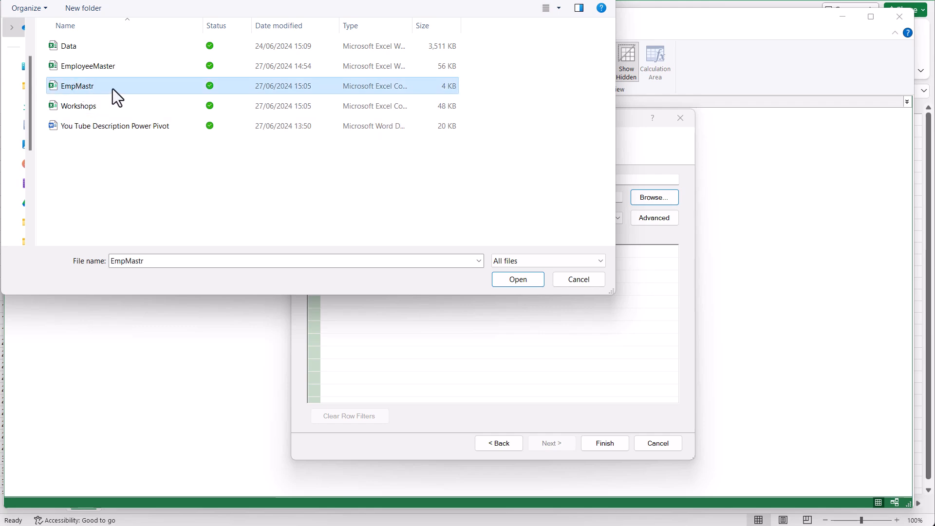
pyautogui.click(518, 280)
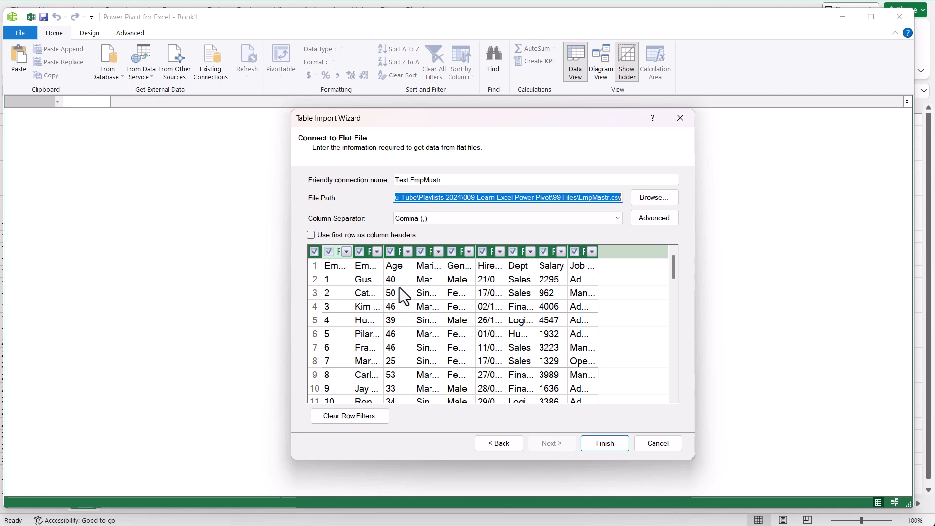
# Step: Examine the filter options for the department column in the EmpMastr import preview
pyautogui.click(532, 252)
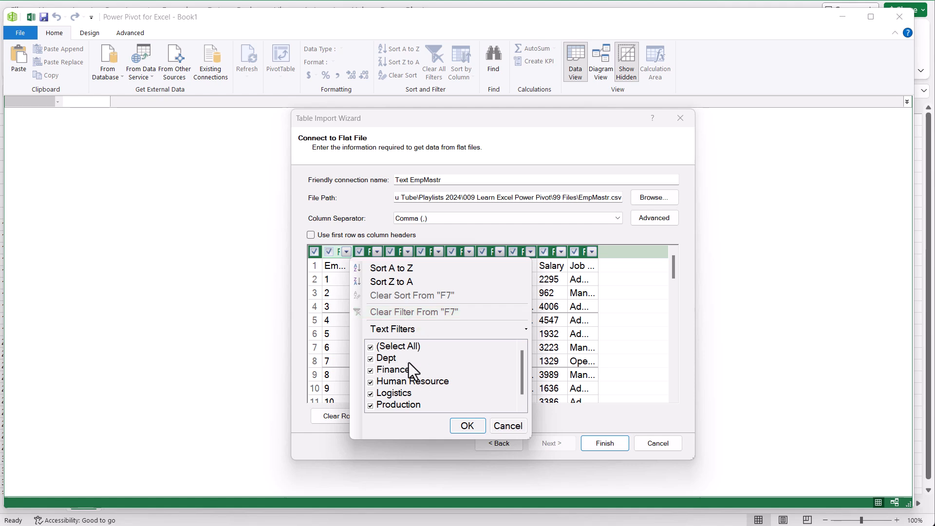
pyautogui.scroll(-1, 413, 389)
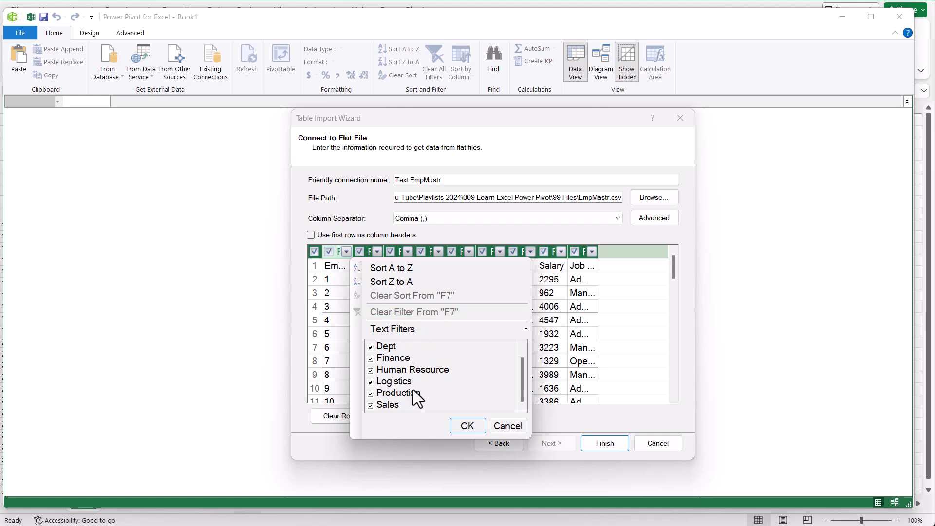
pyautogui.click(524, 432)
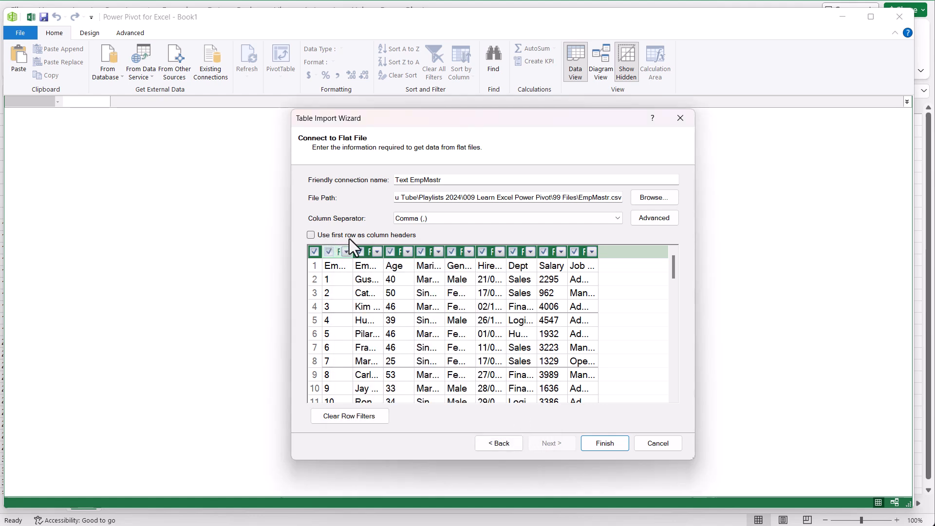
# Step: Use the first row as column headers and finish importing the EmpMastr table
pyautogui.click(310, 235)
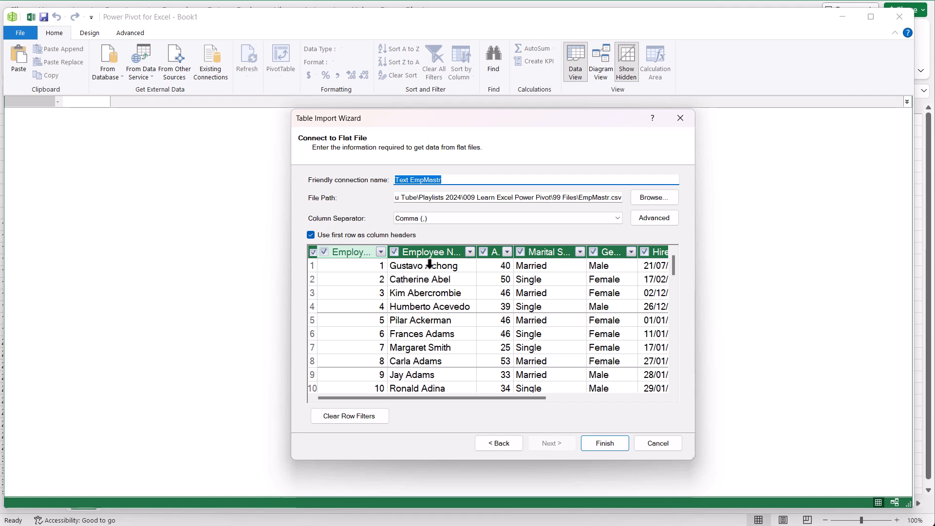
pyautogui.moveTo(488, 400); pyautogui.dragTo(593, 399)
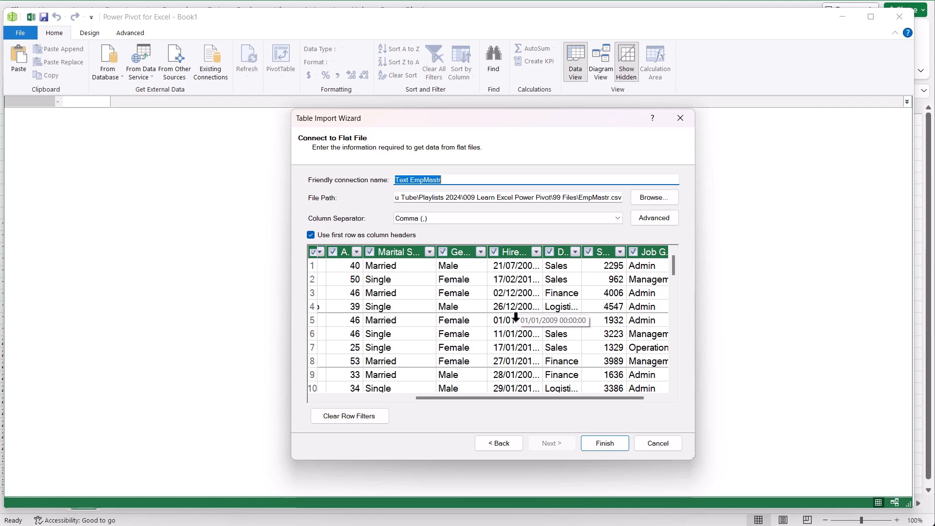
pyautogui.click(606, 443)
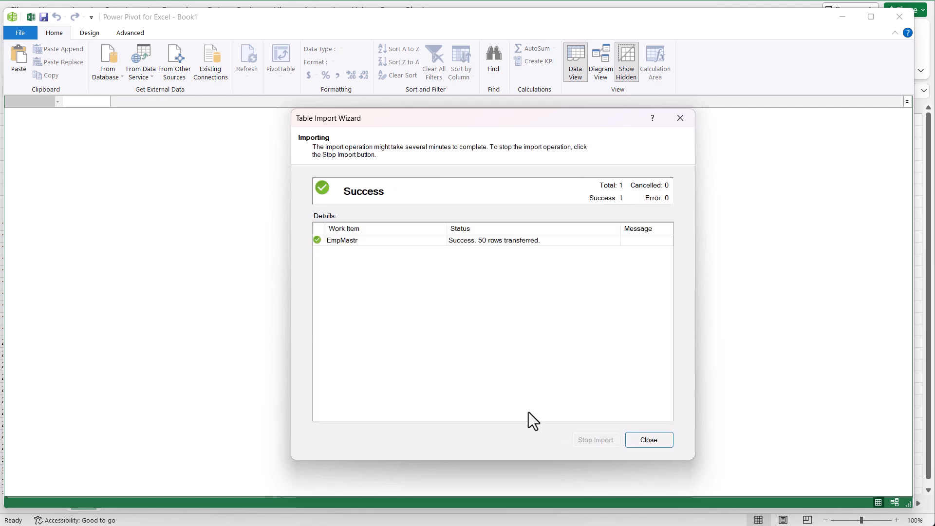
pyautogui.click(654, 441)
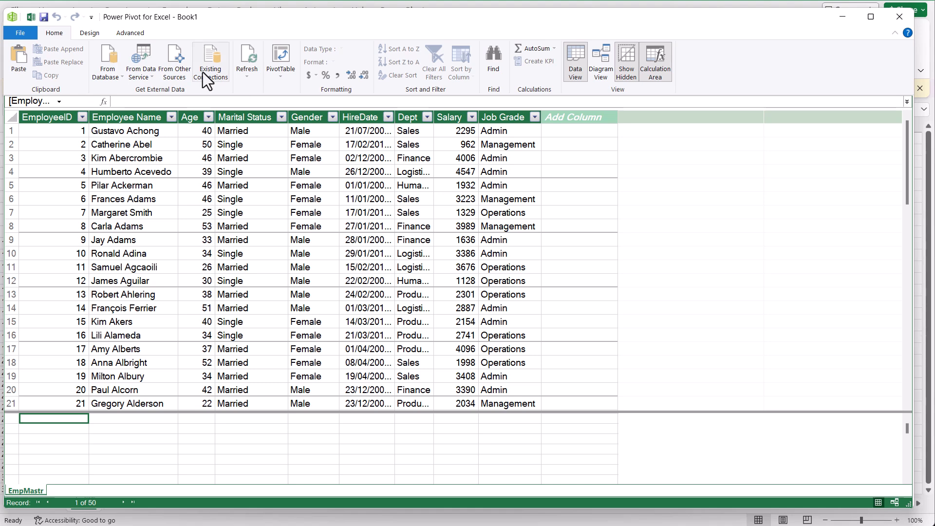
# Step: Start a second Text File import and select the Workshops file, listing all file types, as its source
pyautogui.click(176, 61)
pyautogui.scroll(-6, 469, 326)
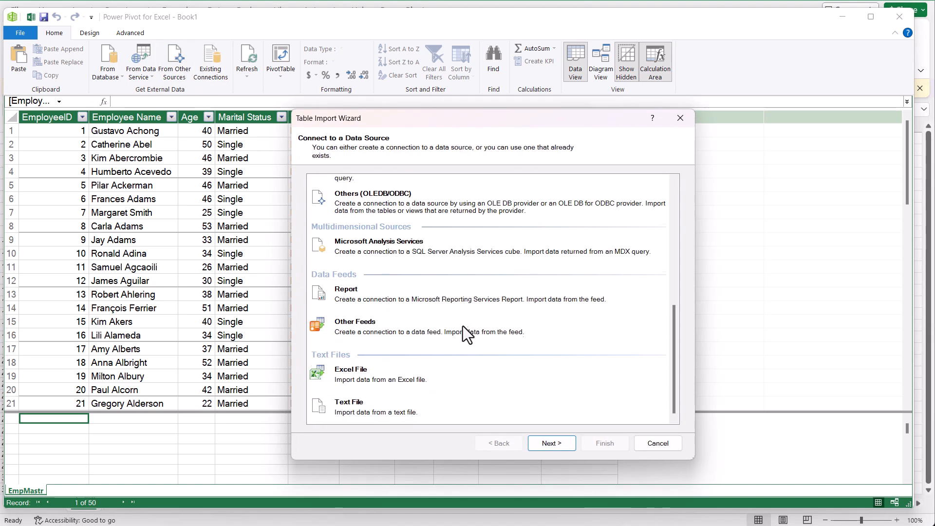
pyautogui.click(400, 390)
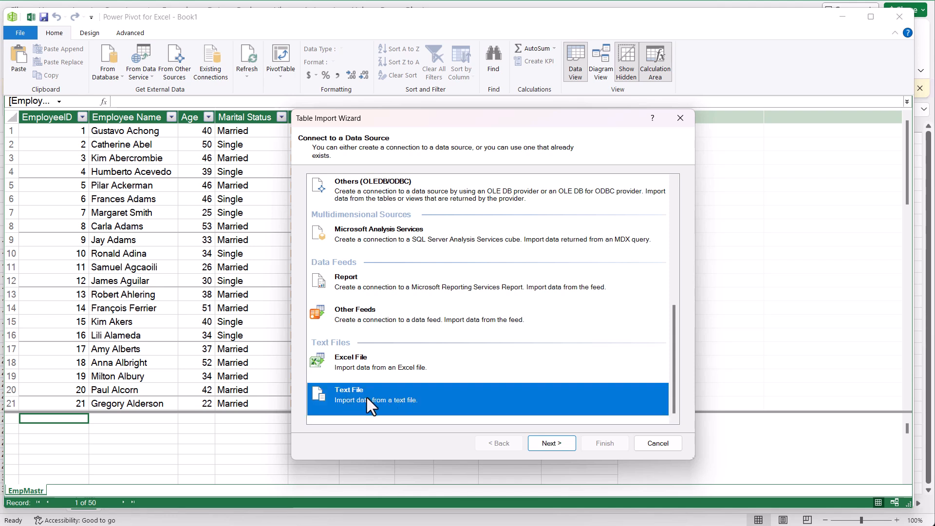
pyautogui.click(559, 444)
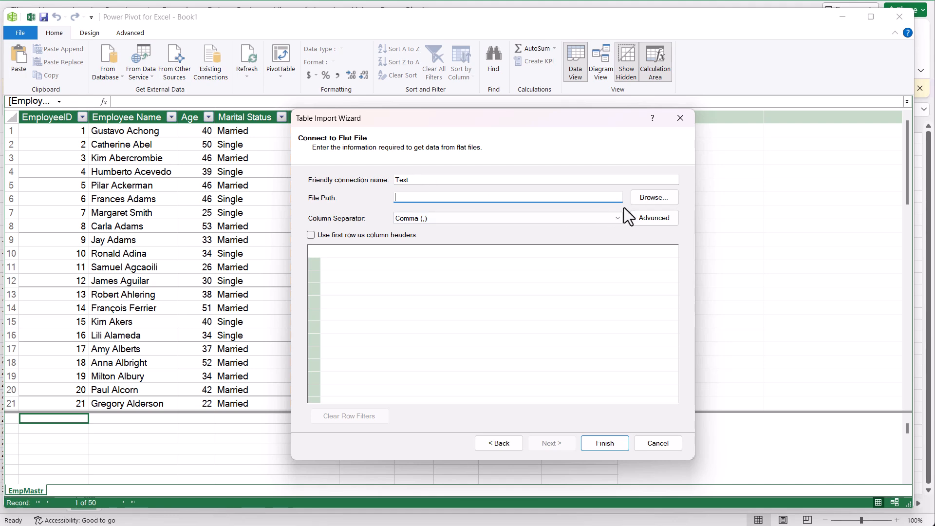
pyautogui.click(649, 198)
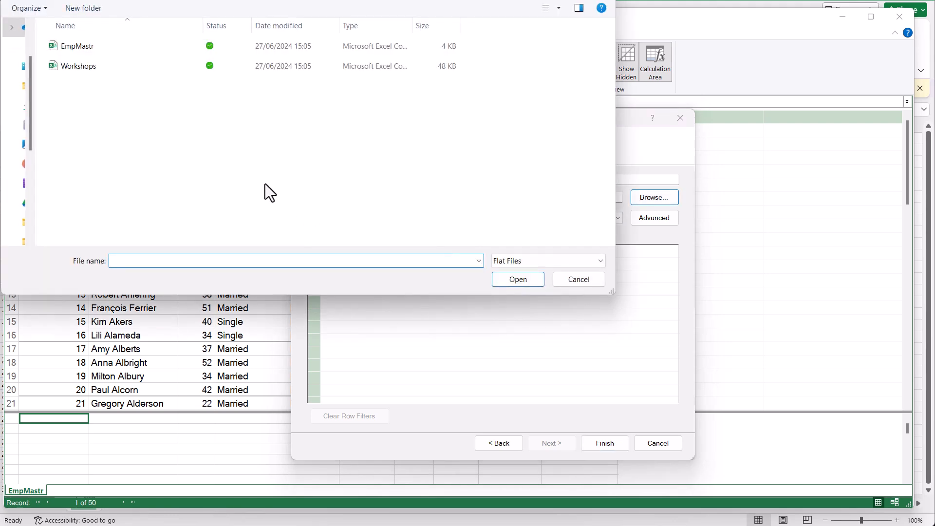
pyautogui.click(541, 262)
pyautogui.click(539, 285)
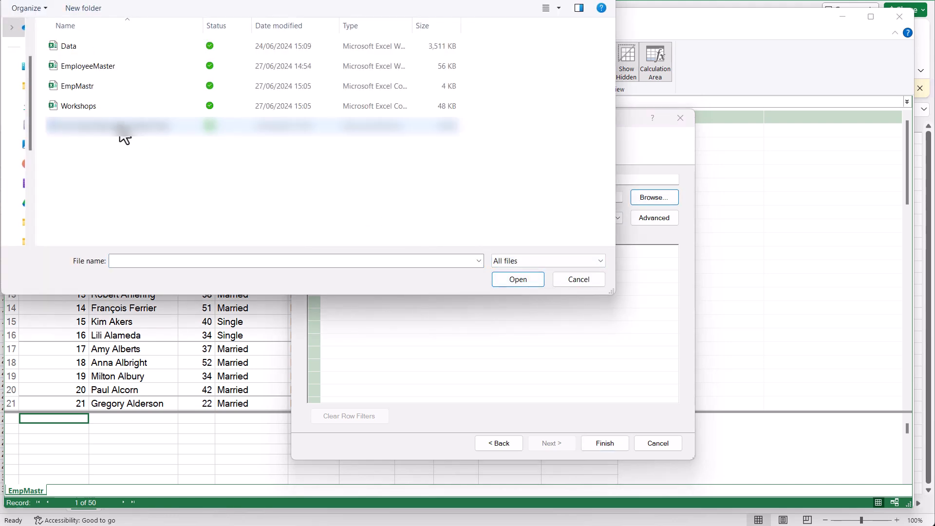
pyautogui.click(109, 107)
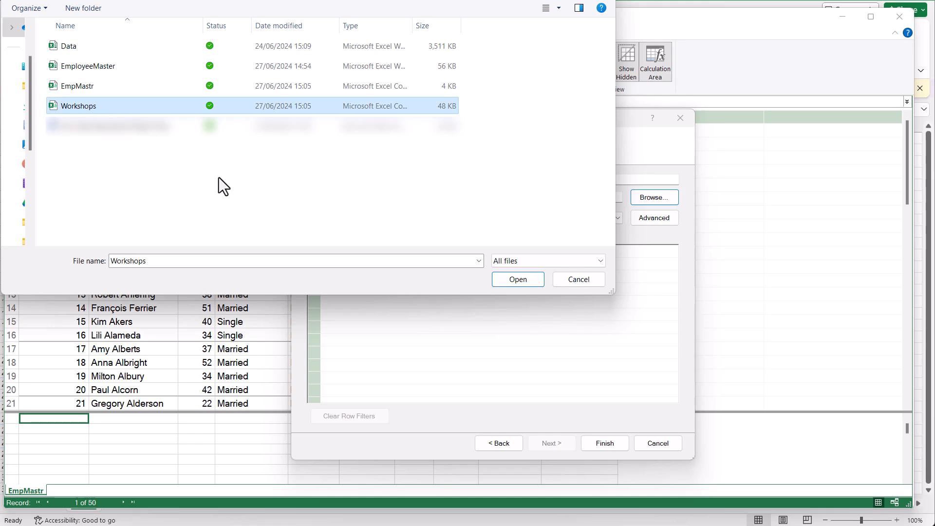
pyautogui.click(518, 280)
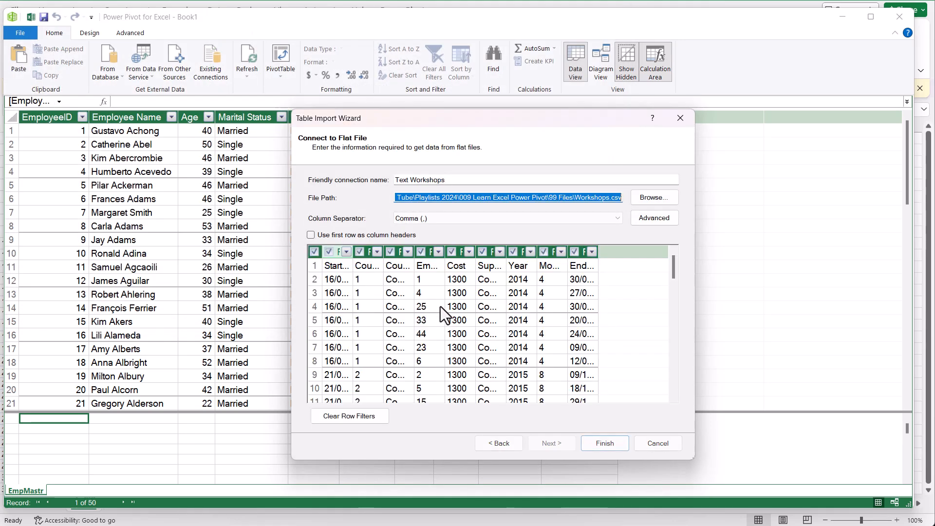
# Step: Use the first row as column headers and finish importing the Workshops table
pyautogui.click(311, 235)
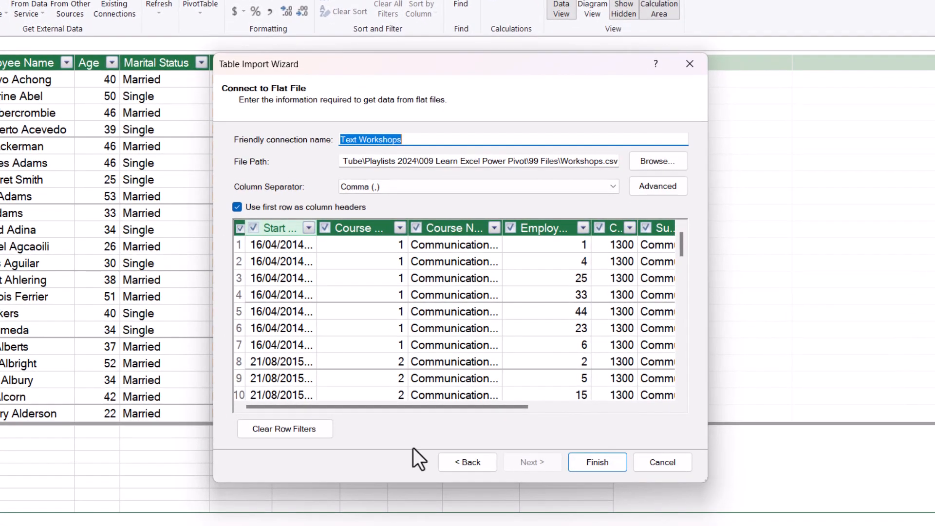
pyautogui.moveTo(434, 410); pyautogui.dragTo(506, 411)
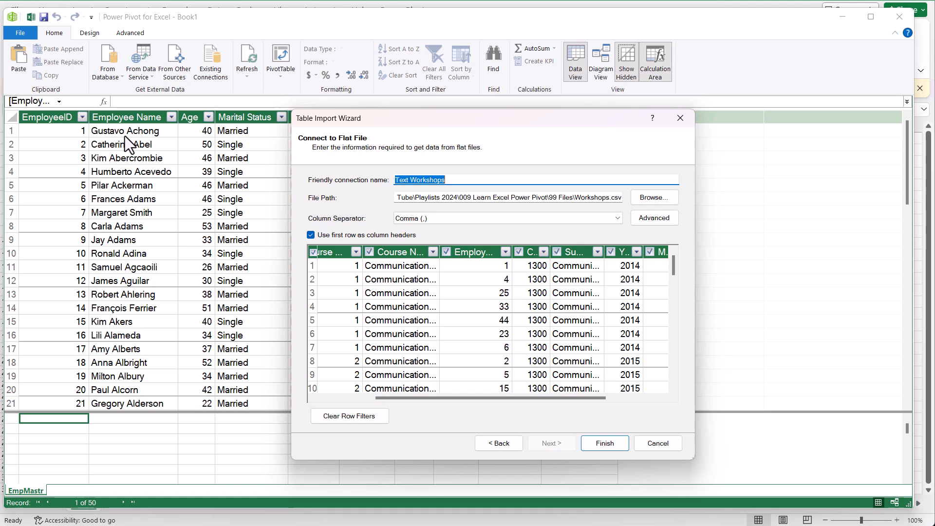
pyautogui.click(612, 445)
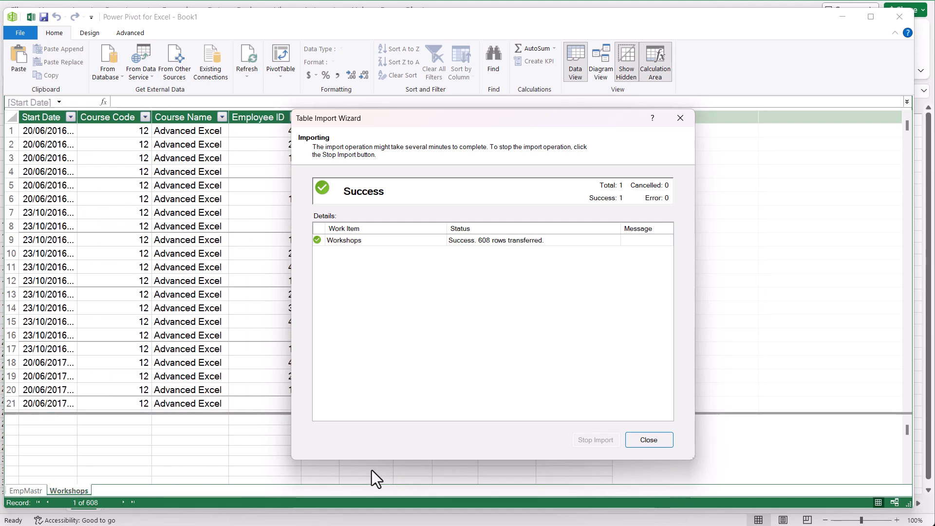
pyautogui.press('Return')
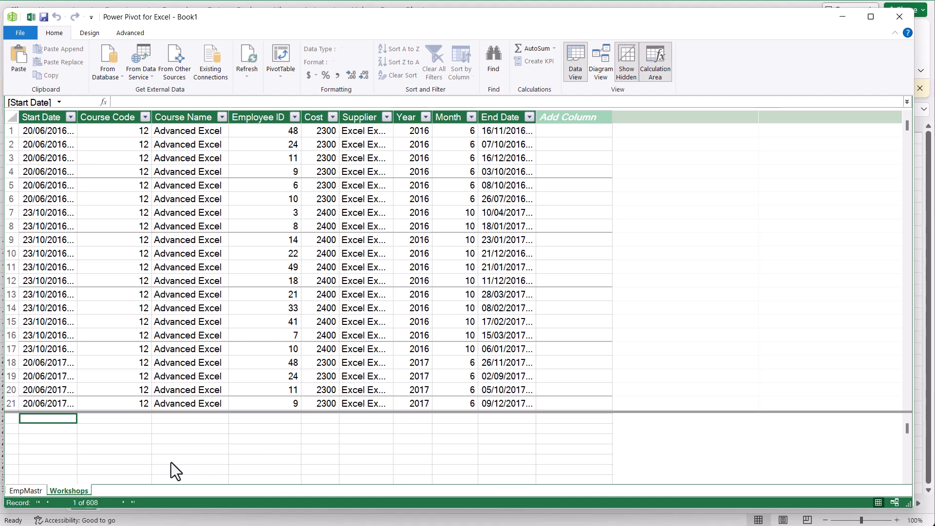
# Step: Review the imported EmpMastr and Workshops tables in turn
pyautogui.click(36, 489)
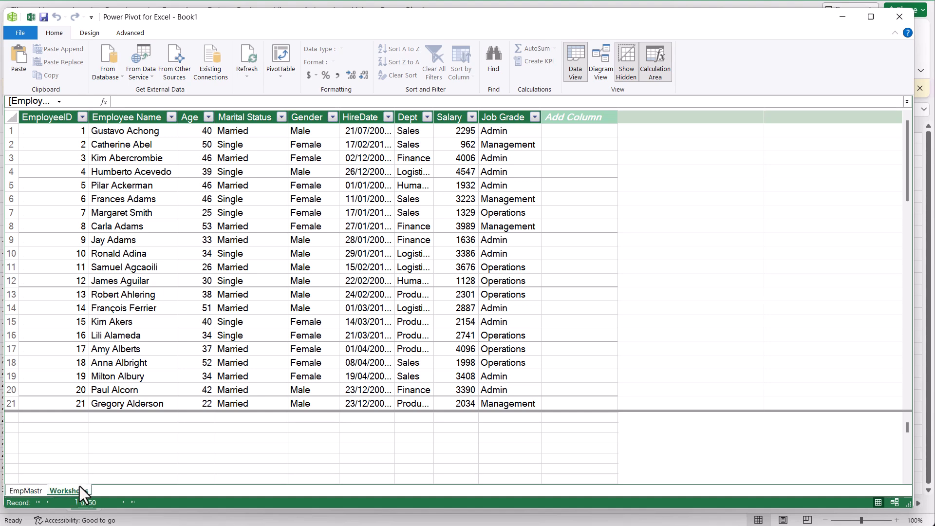
pyautogui.click(78, 487)
pyautogui.click(36, 489)
pyautogui.click(58, 489)
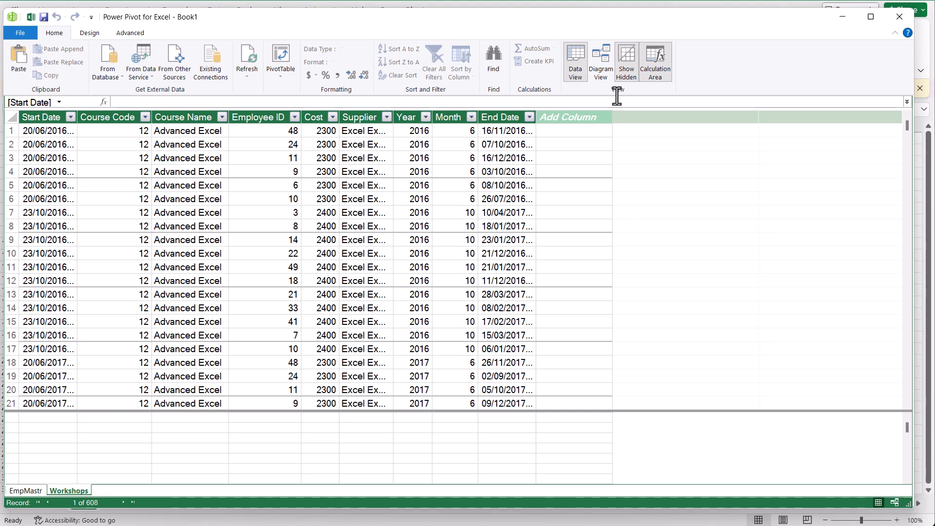
# Step: Show the data model in Diagram View and enlarge the EmpMastr and Workshops boxes to list all their fields
pyautogui.click(603, 70)
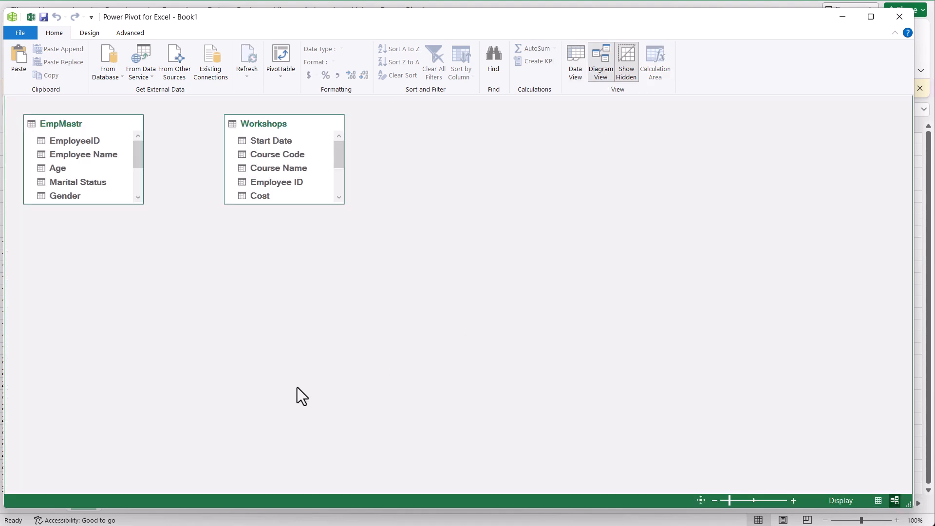
pyautogui.moveTo(84, 204); pyautogui.dragTo(67, 396)
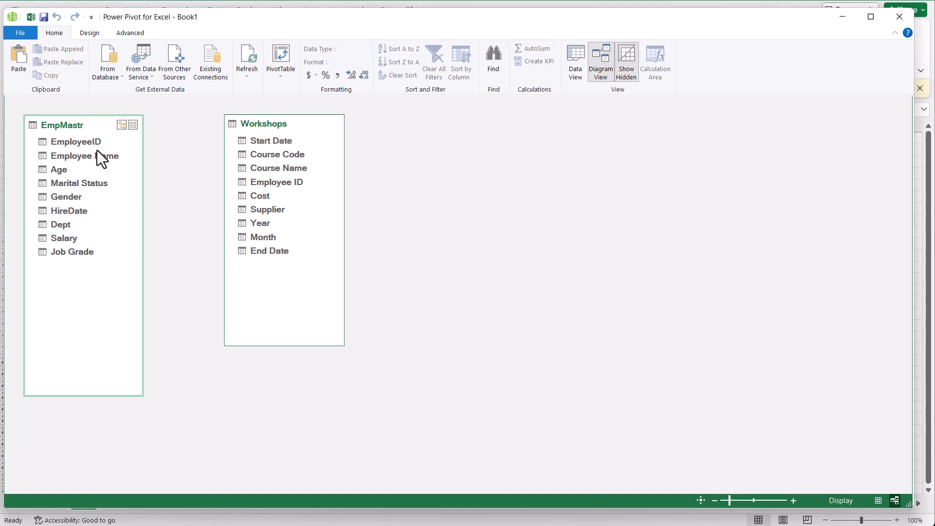
# Step: Create a relationship from EmployeeID in the EmpMastr table to Employee ID in the Workshops table
pyautogui.click(83, 141)
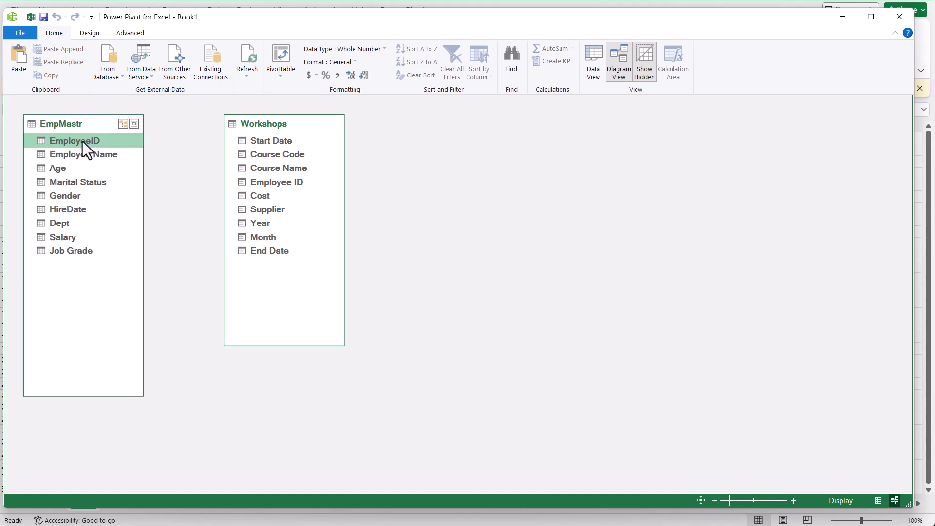
pyautogui.moveTo(83, 141); pyautogui.dragTo(269, 182)
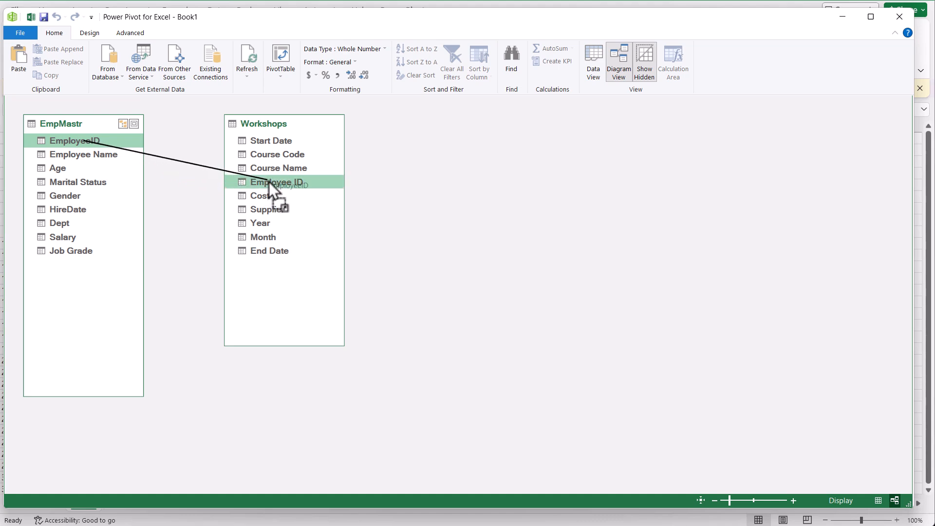
pyautogui.moveTo(269, 182); pyautogui.dragTo(269, 182)
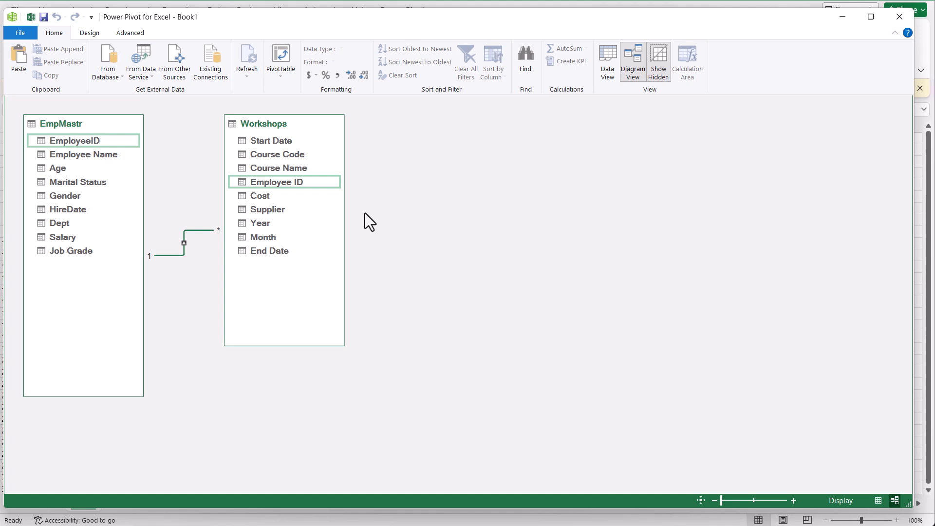
# Step: Check the Workshops–EmpMastr relationship in Manage Relationships, keeping Employee ID and EmployeeID as the linked columns
pyautogui.click(94, 33)
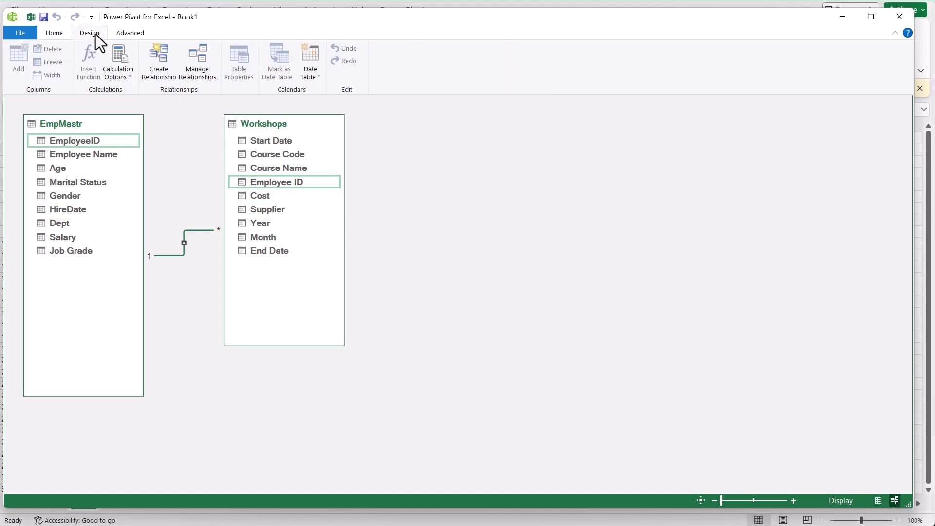
pyautogui.click(200, 73)
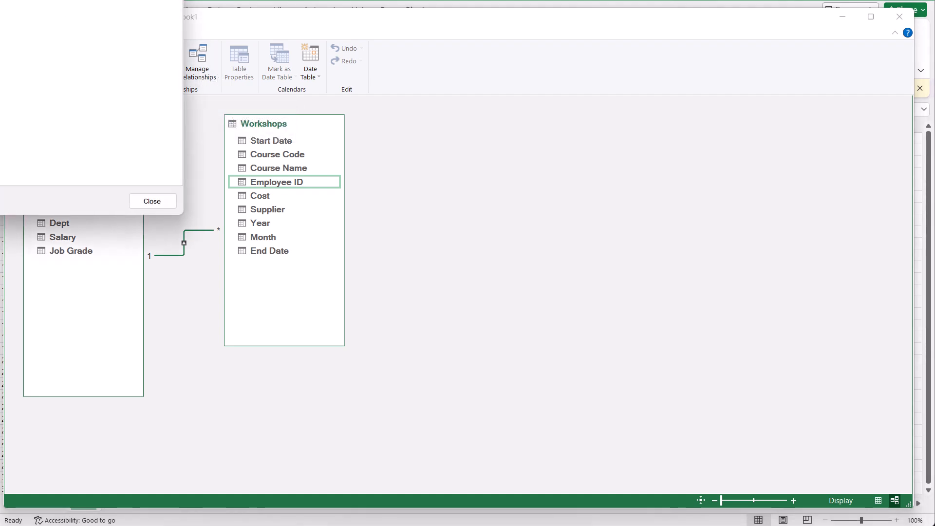
pyautogui.moveTo(58, 0); pyautogui.dragTo(422, 83)
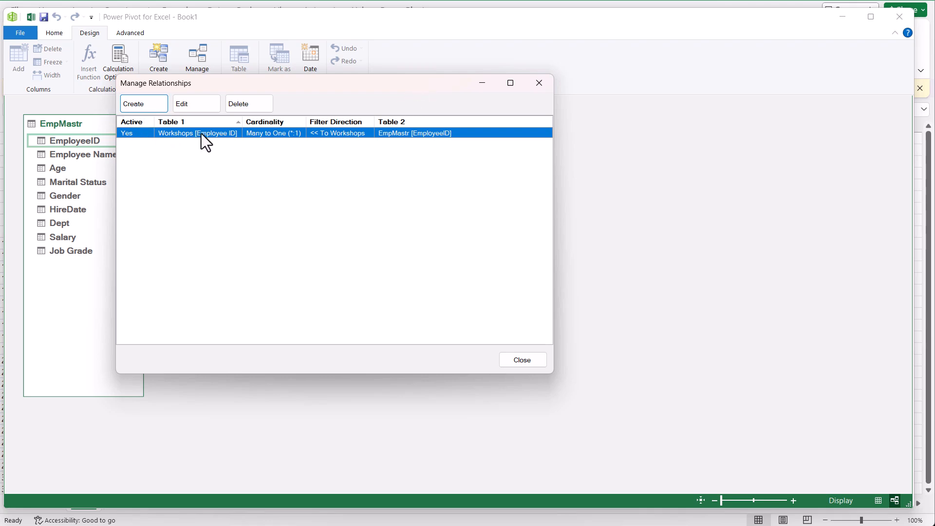
pyautogui.click(206, 107)
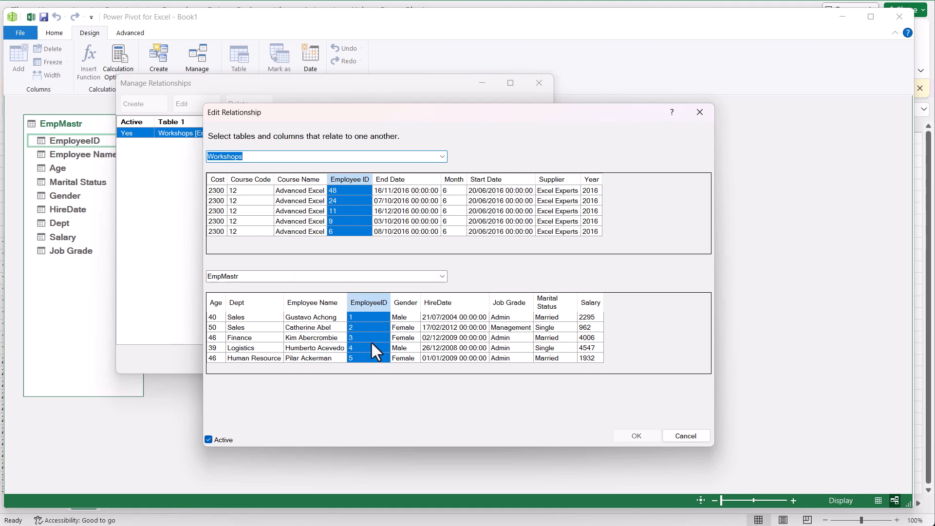
pyautogui.click(407, 181)
pyautogui.click(357, 180)
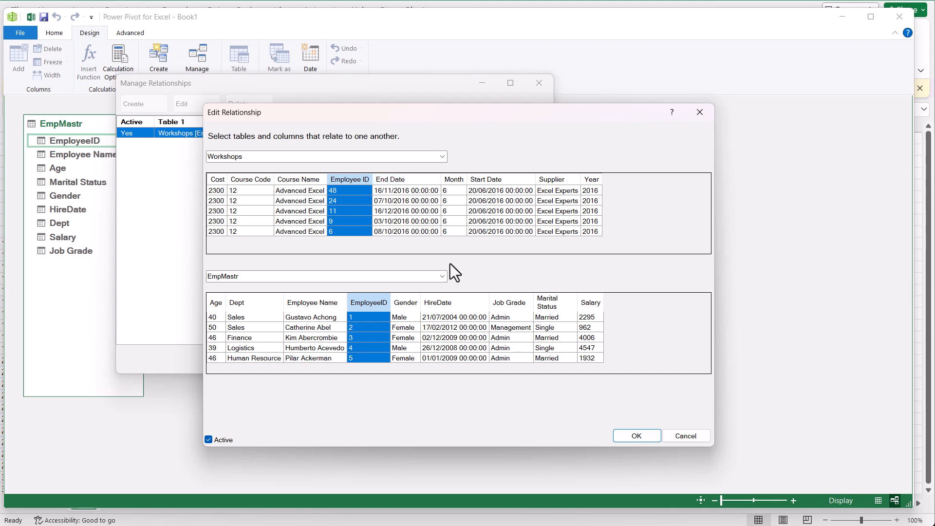
pyautogui.click(636, 436)
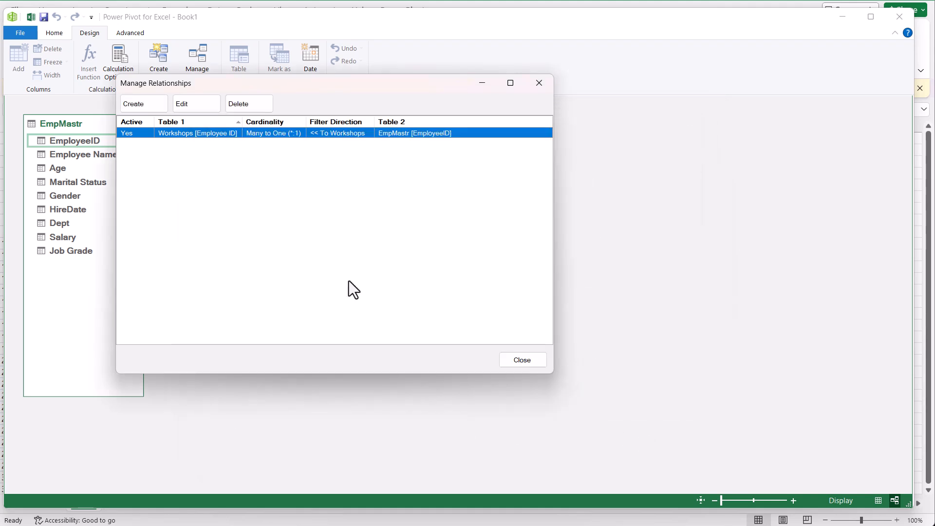
pyautogui.click(524, 360)
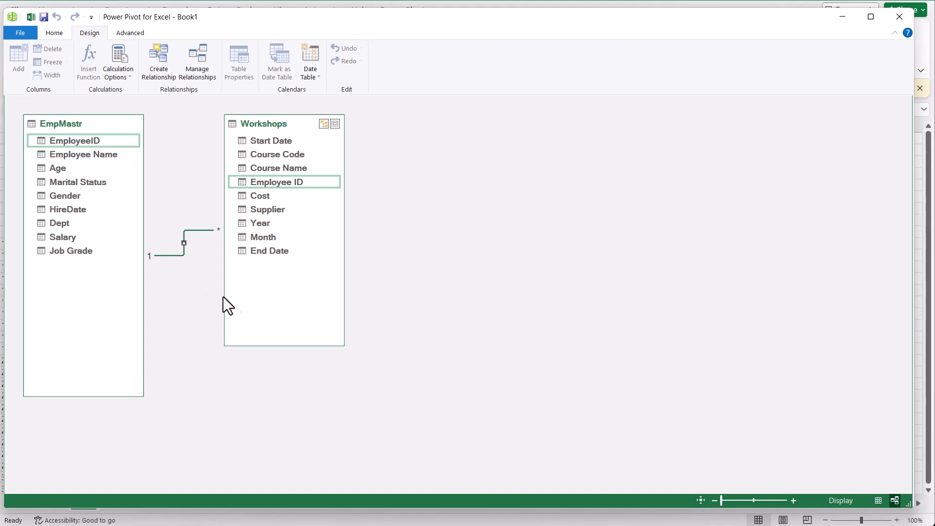
# Step: Return the data model to Data View and create a PivotTable from it on a new worksheet
pyautogui.click(54, 32)
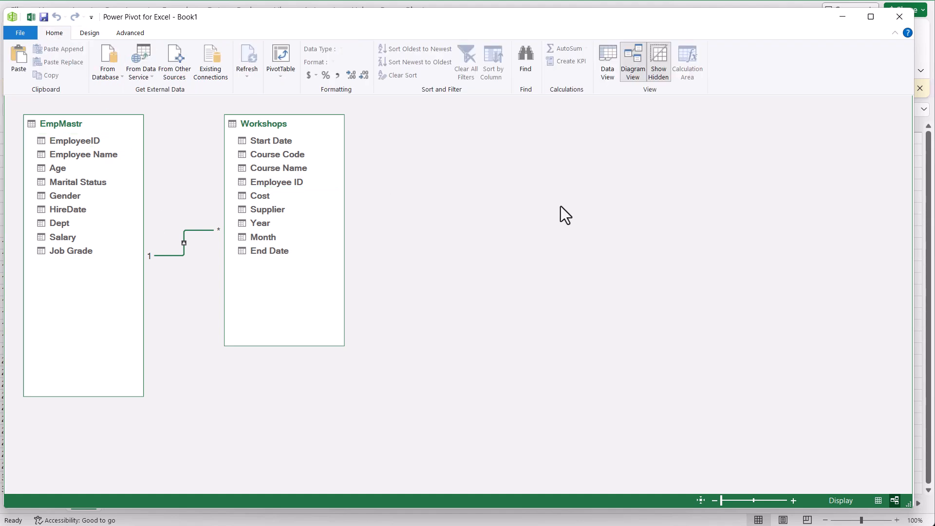
pyautogui.click(610, 69)
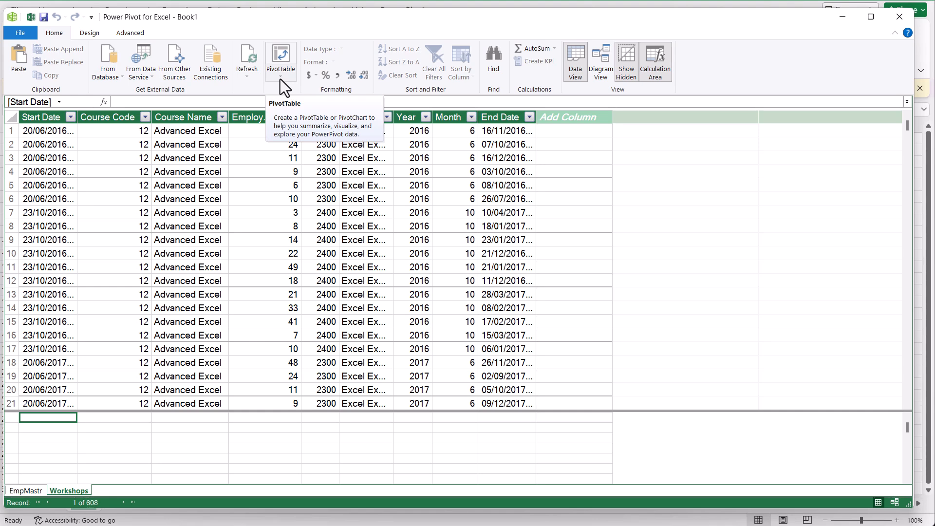
pyautogui.click(281, 75)
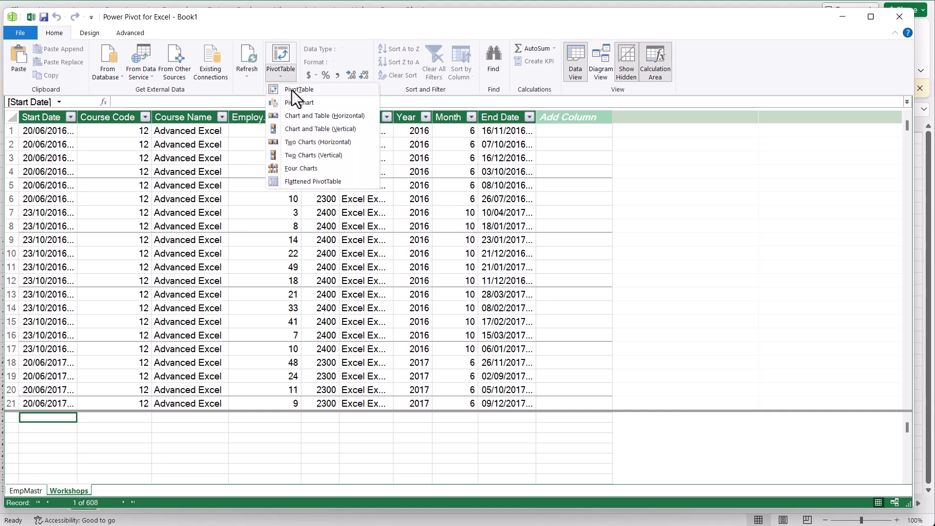
pyautogui.click(292, 89)
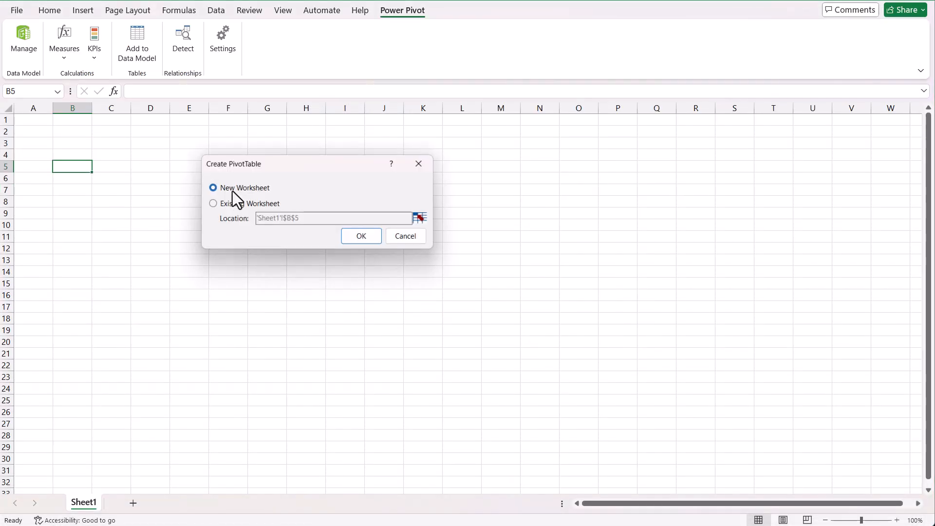
pyautogui.click(364, 238)
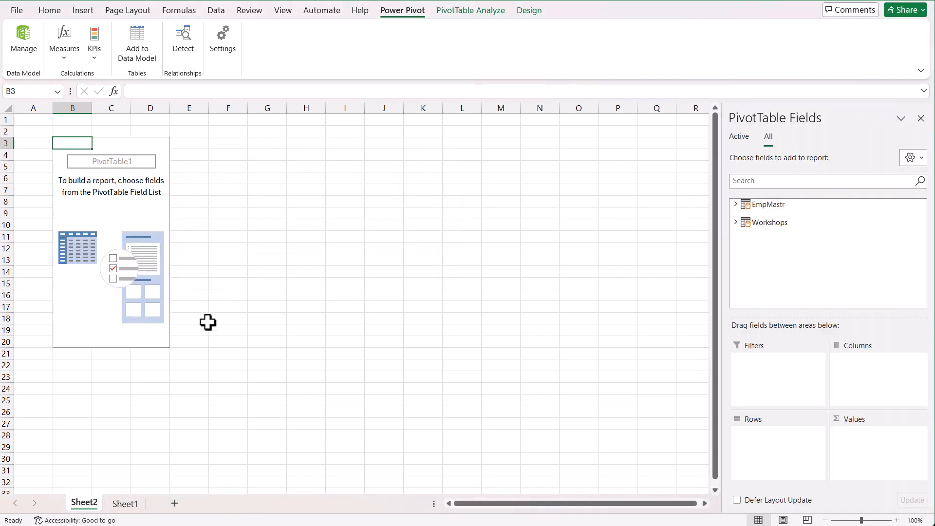
# Step: Add the Employee Name field from the EmpMastr table to the PivotTable's rows and collapse that table's field list
pyautogui.click(736, 205)
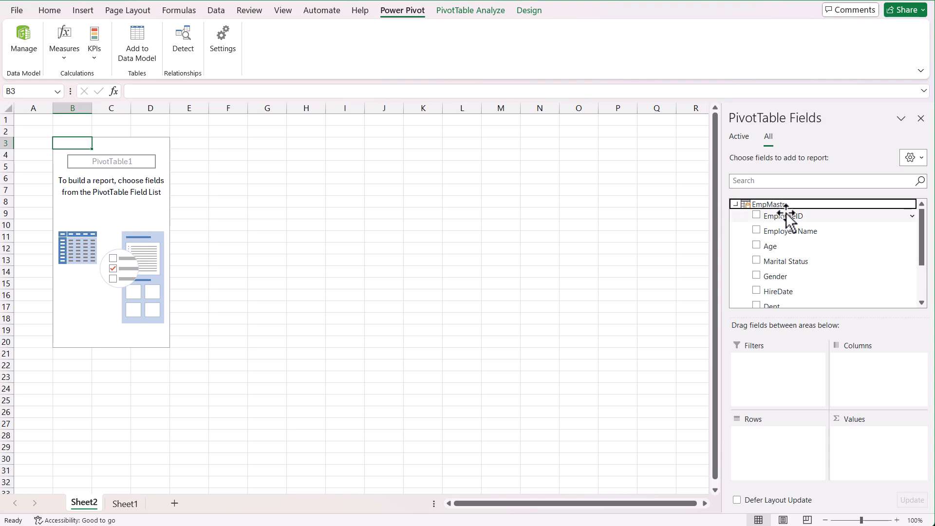
pyautogui.moveTo(791, 236); pyautogui.dragTo(788, 440)
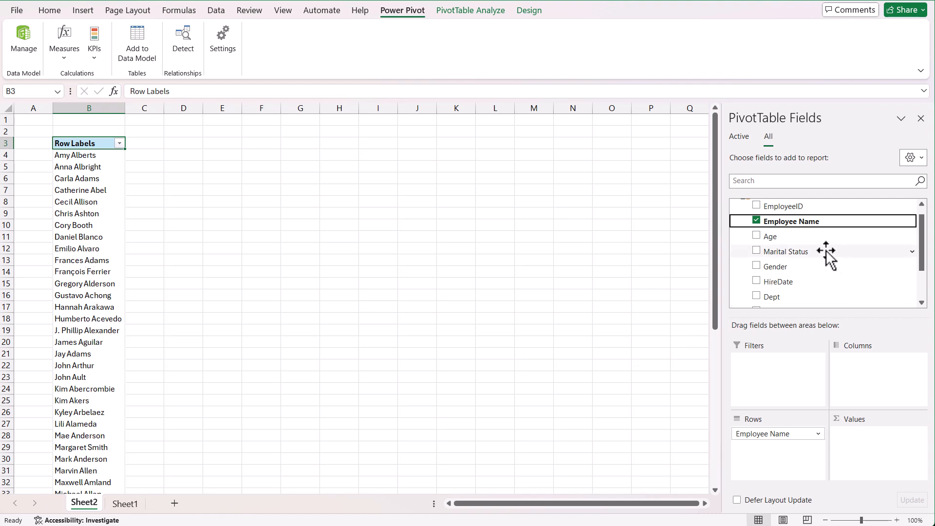
pyautogui.scroll(1, 828, 250)
pyautogui.click(735, 204)
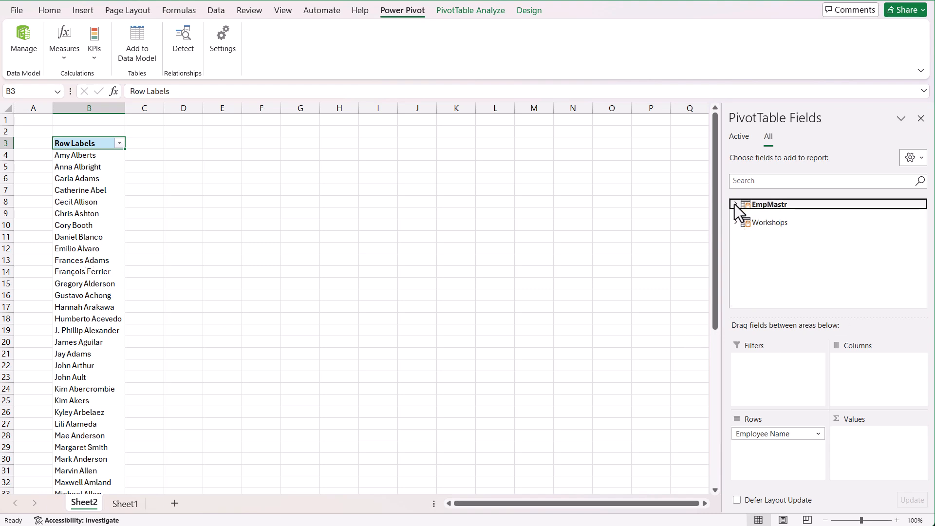
# Step: Add Course Name from the Workshops table to the PivotTable's values as a count and look through the employee rows
pyautogui.click(735, 222)
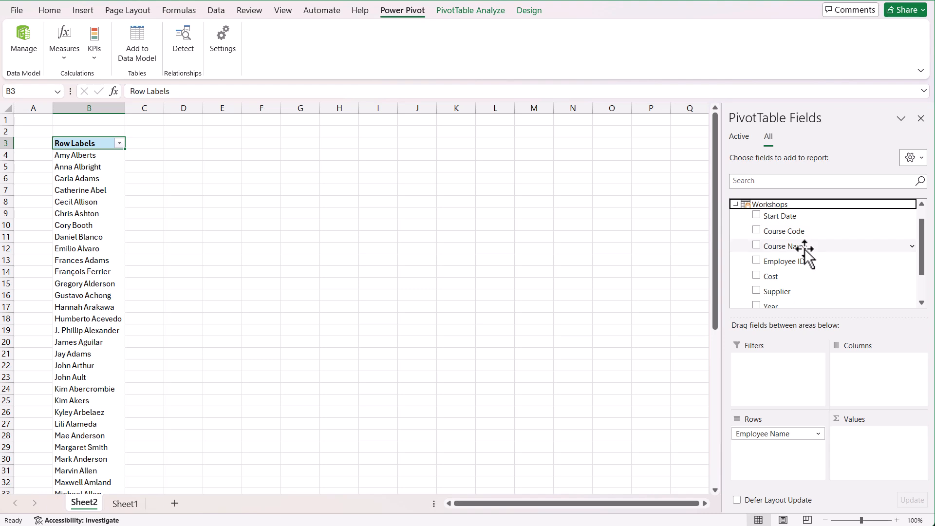
pyautogui.moveTo(799, 248); pyautogui.dragTo(878, 450)
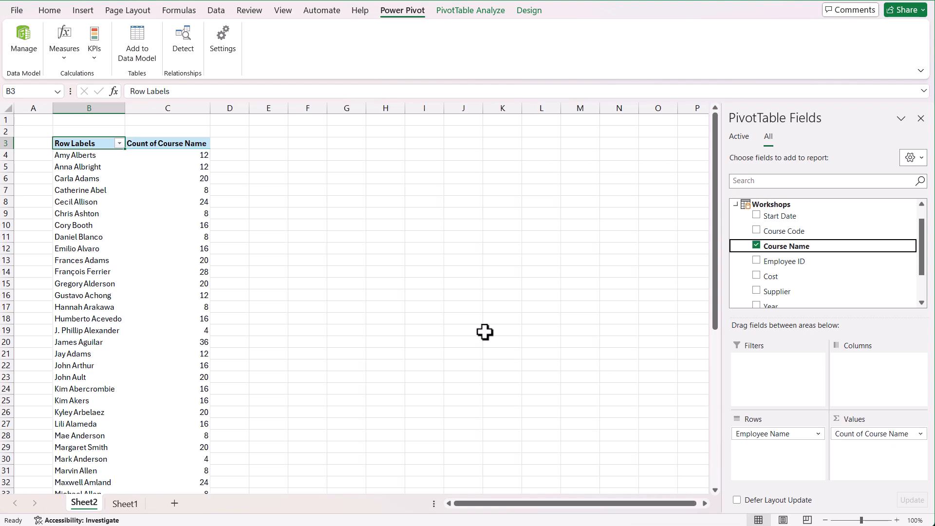
pyautogui.moveTo(201, 207)
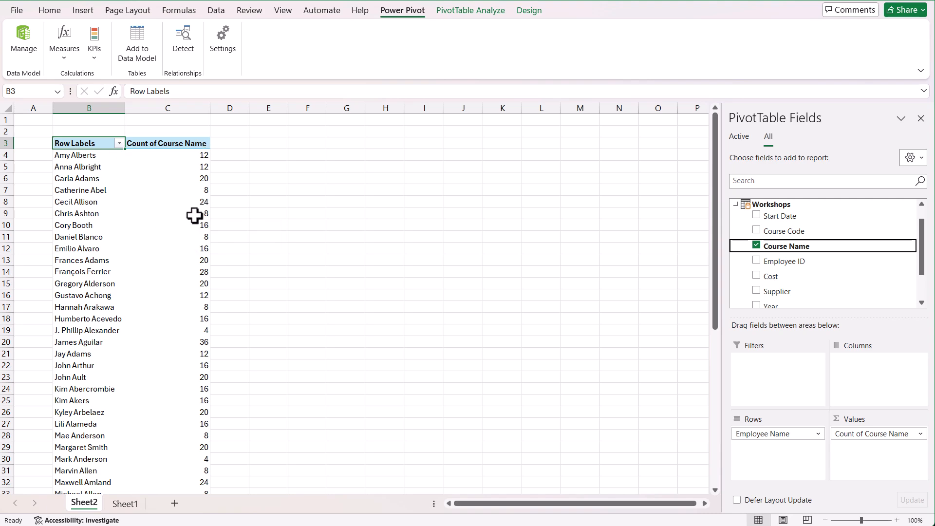
pyautogui.scroll(-9, 190, 216)
pyautogui.scroll(9, 188, 216)
# Step: Add the Cost field from the Workshops table to the PivotTable's values as a sum
pyautogui.scroll(-1, 813, 284)
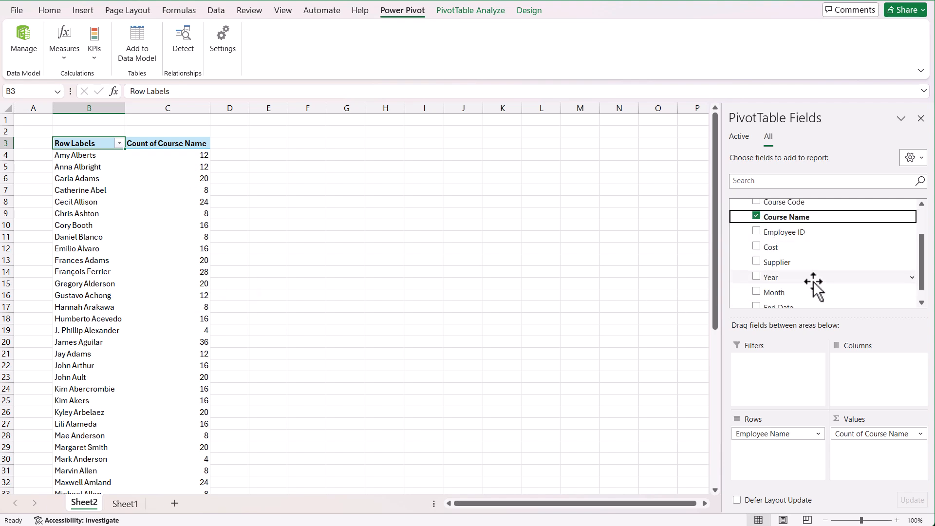
pyautogui.moveTo(770, 239); pyautogui.dragTo(879, 455)
pyautogui.click(277, 167)
pyautogui.click(229, 179)
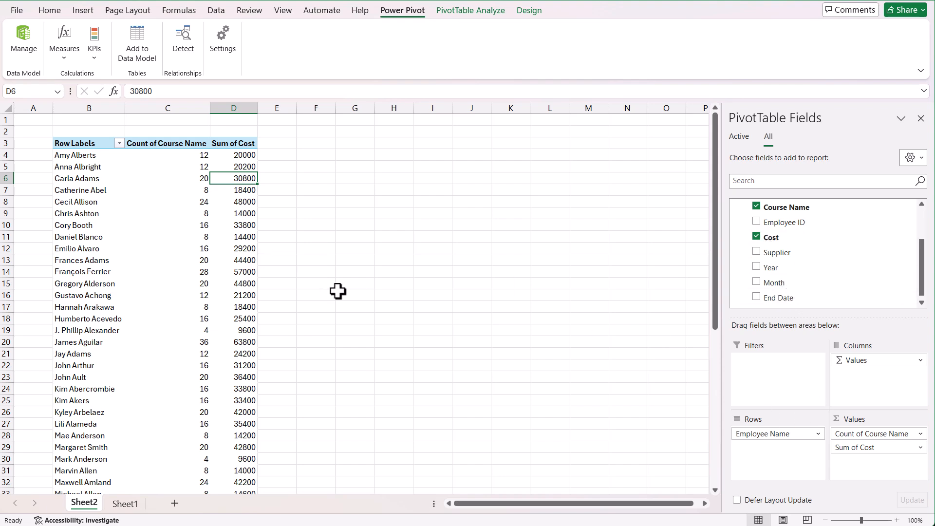
pyautogui.moveTo(243, 203)
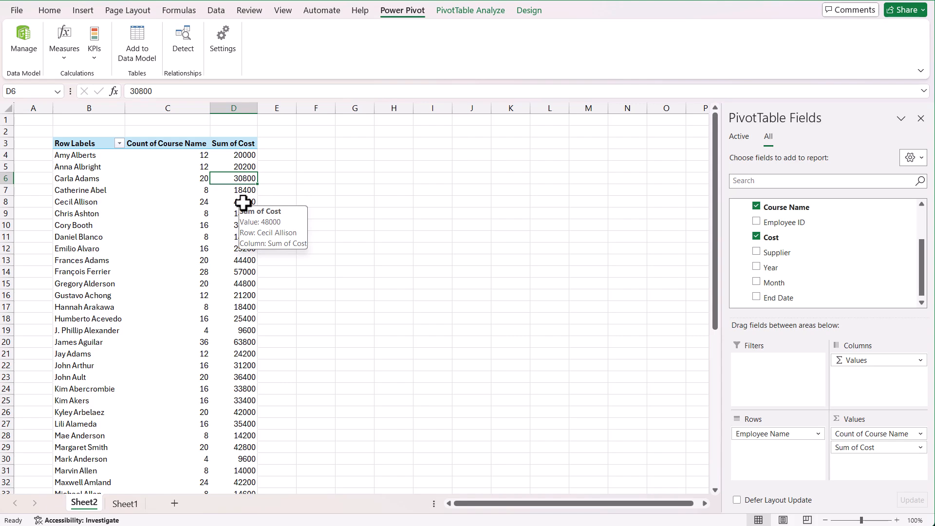
# Step: In the data model, format the Workshops Cost column with thousands separators and no decimals, widen it, and review the PivotTable's cost figures
pyautogui.click(22, 48)
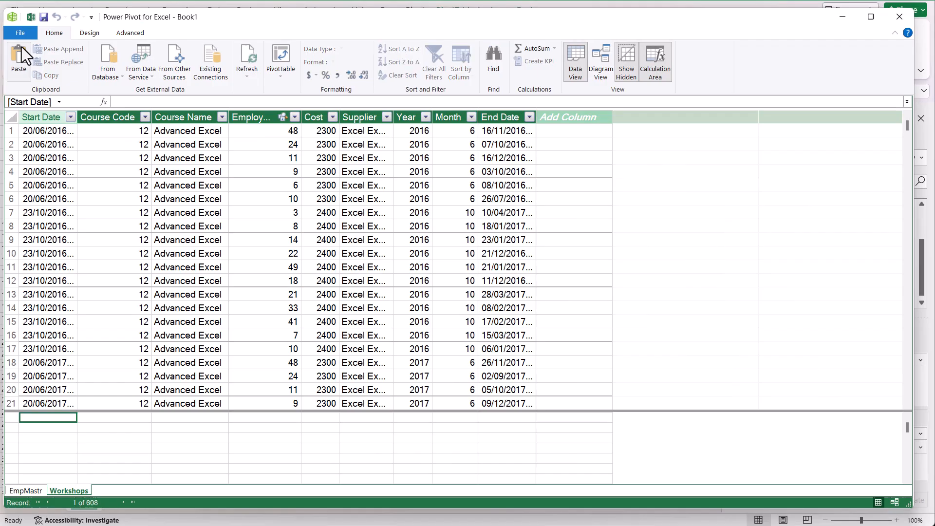
pyautogui.click(322, 117)
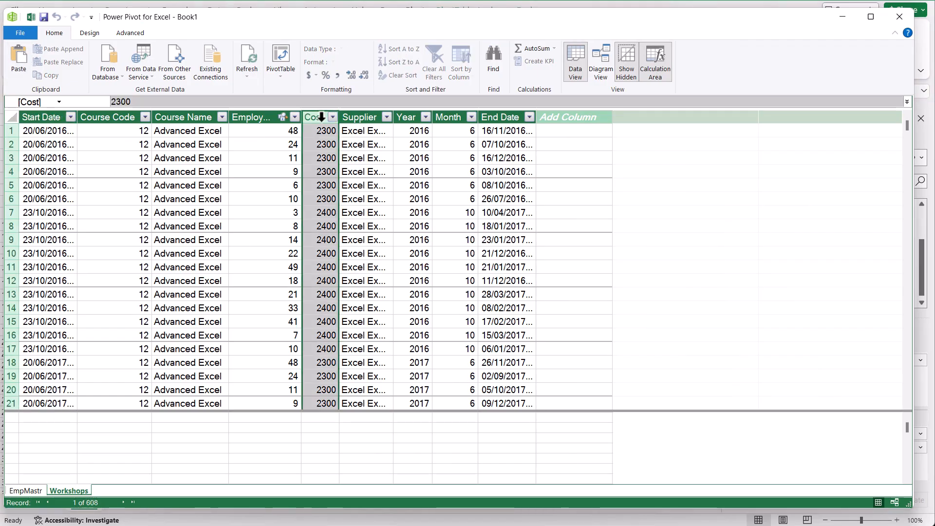
pyautogui.click(336, 75)
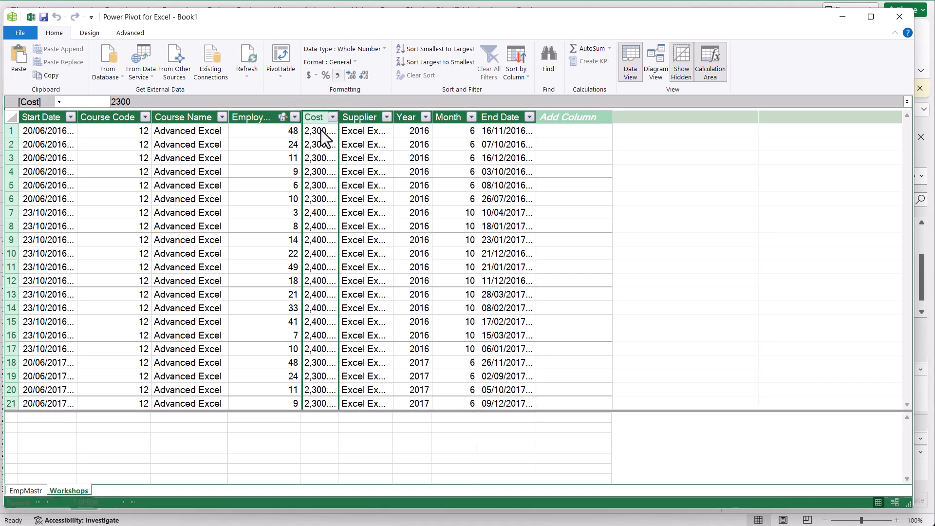
pyautogui.click(365, 77)
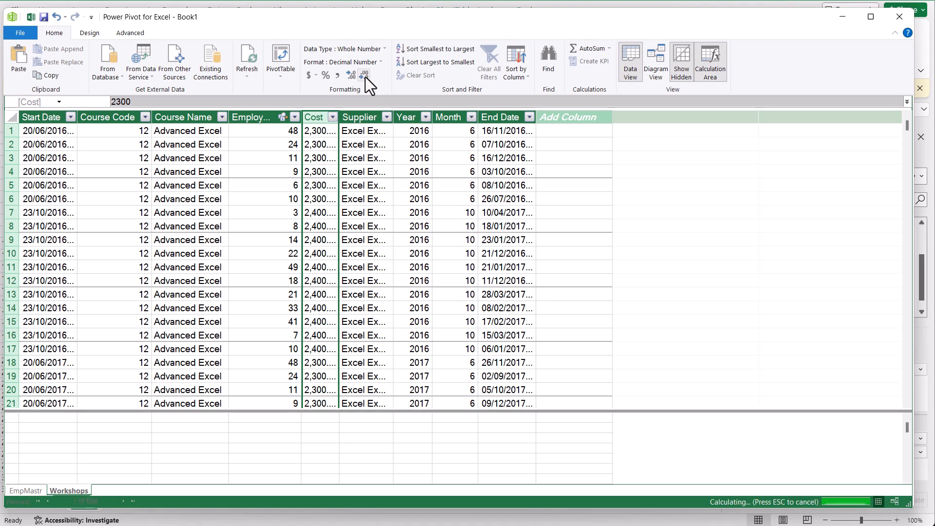
pyautogui.moveTo(338, 117); pyautogui.dragTo(368, 117)
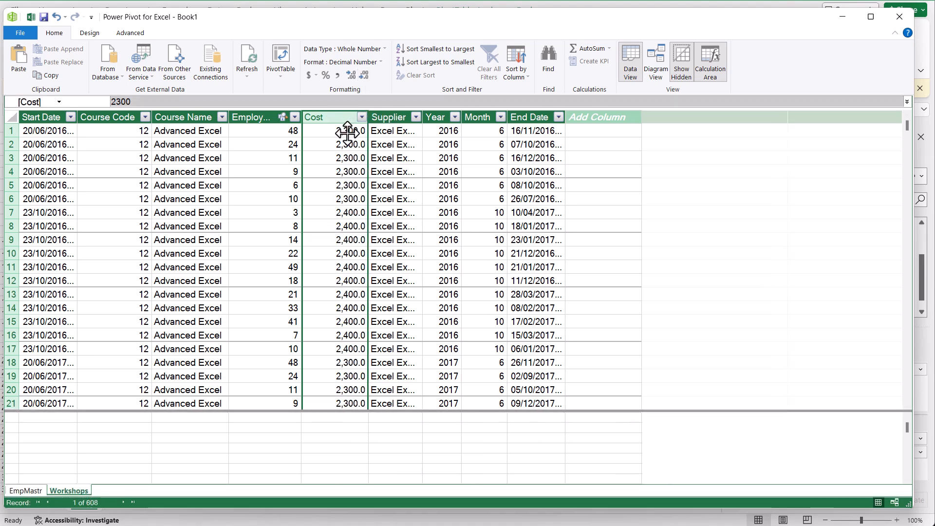
pyautogui.click(365, 76)
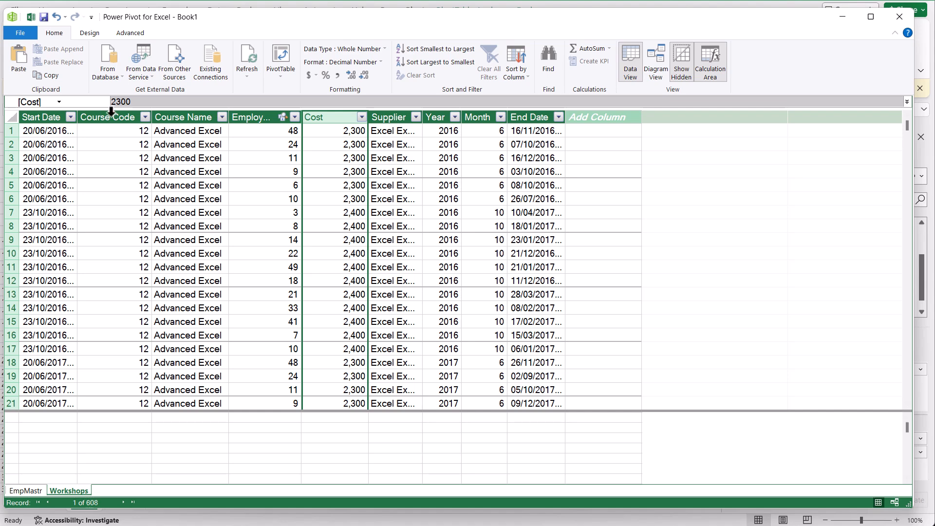
pyautogui.click(32, 19)
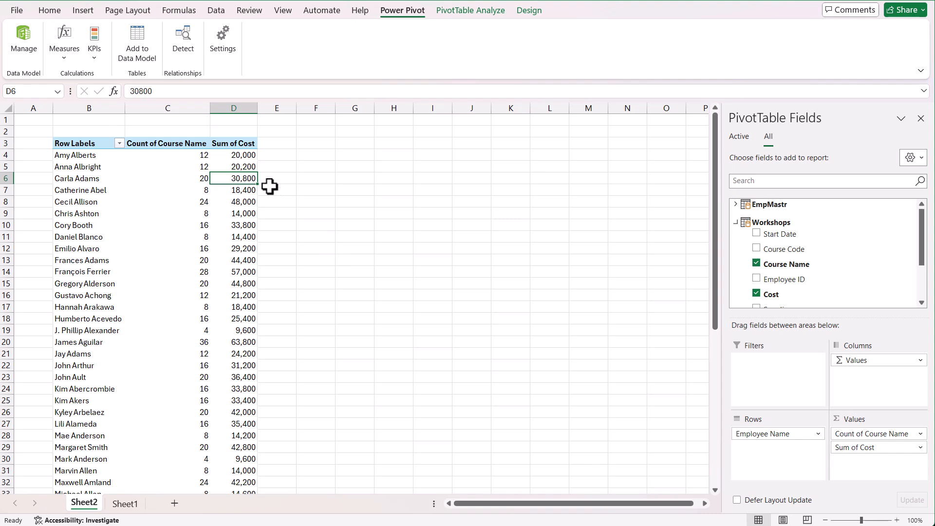
pyautogui.scroll(-4, 255, 234)
pyautogui.scroll(-4, 256, 234)
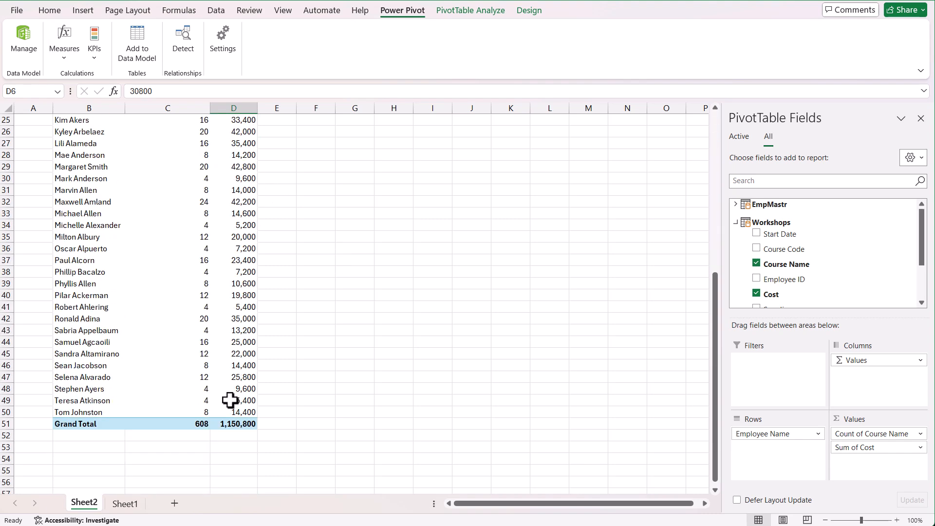
pyautogui.scroll(8, 250, 352)
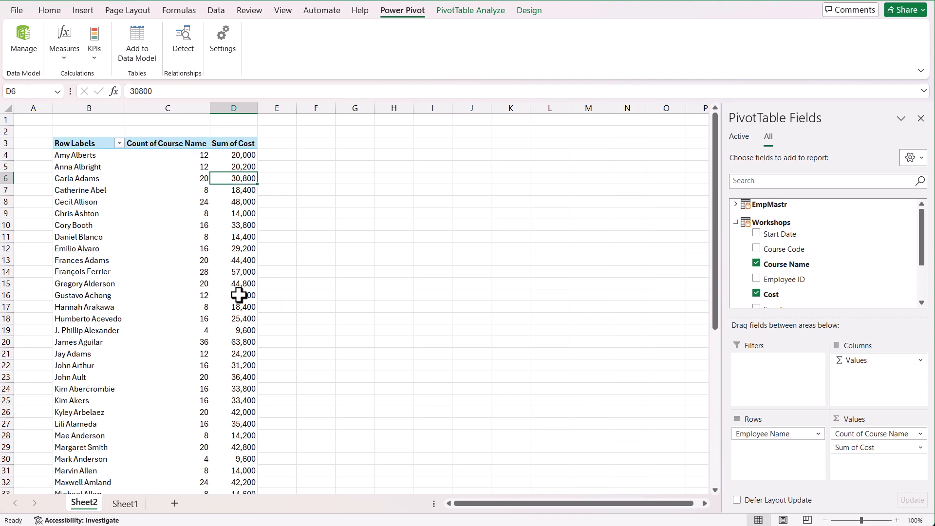
# Step: Replace Employee Name with the EmpMastr table's Dept field in the PivotTable's rows
pyautogui.click(736, 222)
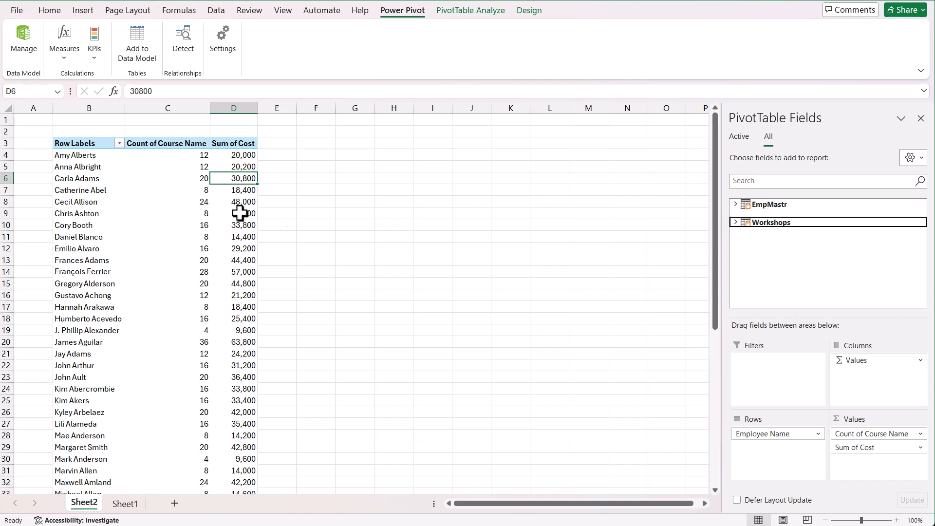
pyautogui.click(219, 214)
pyautogui.moveTo(763, 431); pyautogui.dragTo(560, 410)
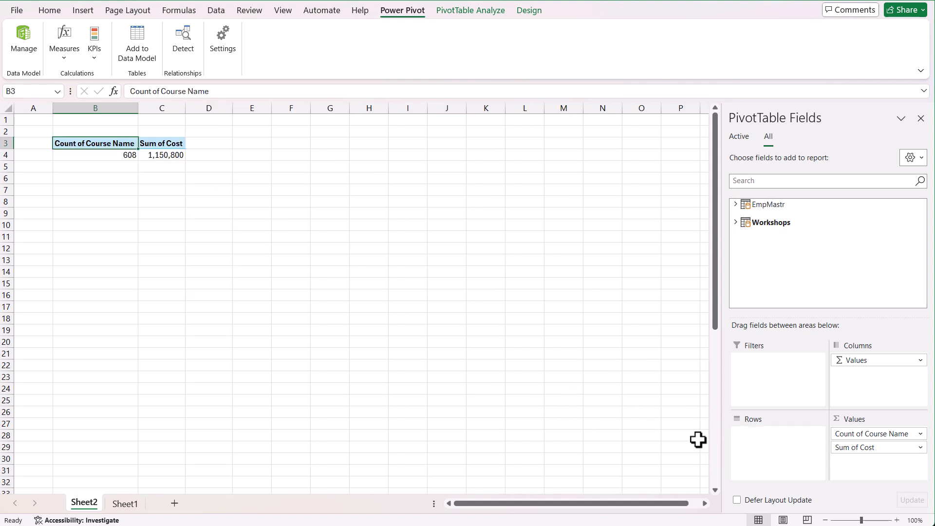
pyautogui.click(736, 205)
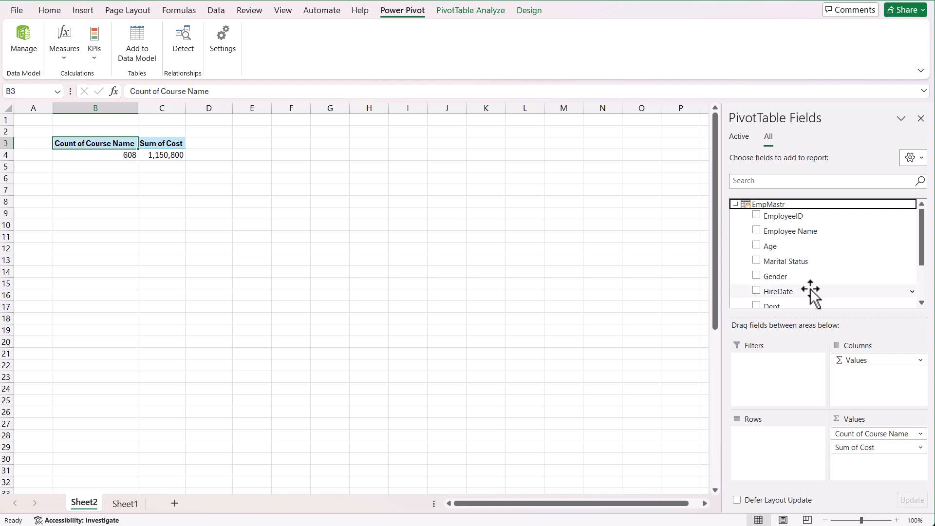
pyautogui.scroll(-1, 811, 292)
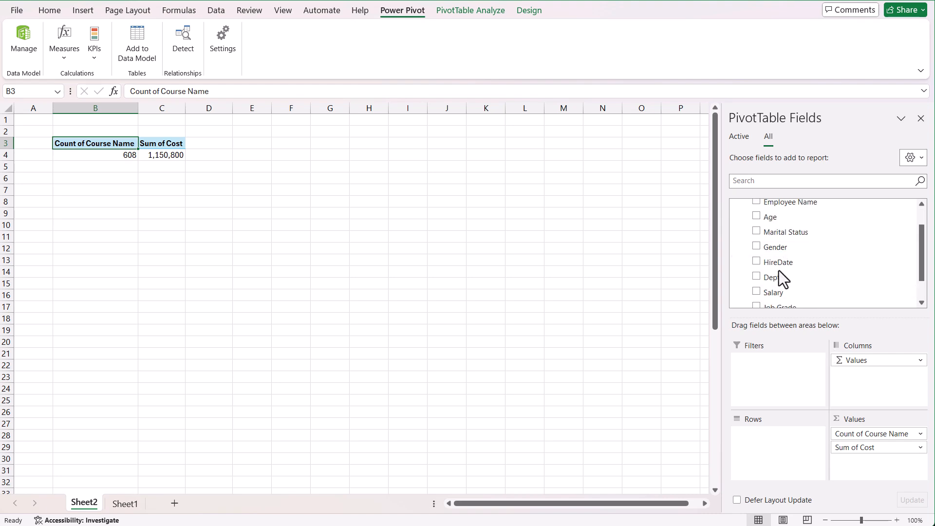
pyautogui.moveTo(772, 277); pyautogui.dragTo(780, 441)
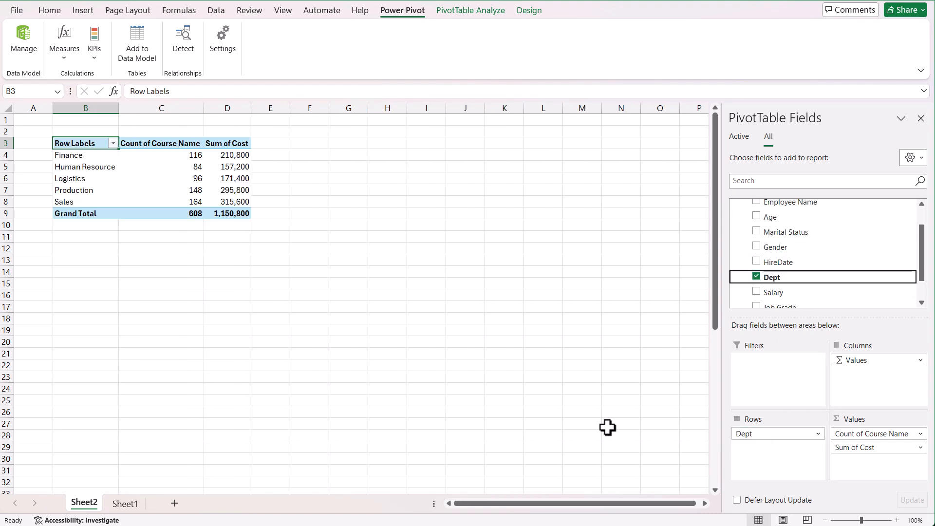
# Step: Review the course counts and costs by department in the PivotTable
pyautogui.click(173, 187)
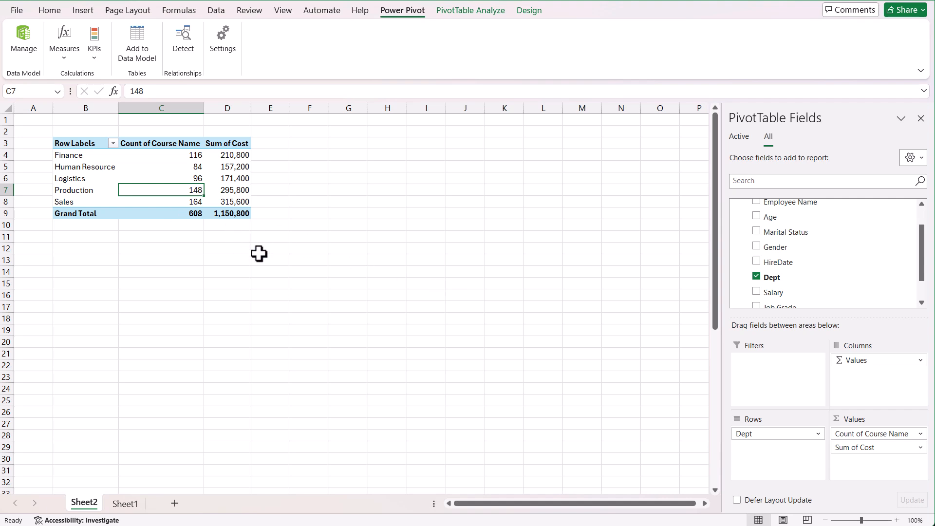
pyautogui.click(235, 202)
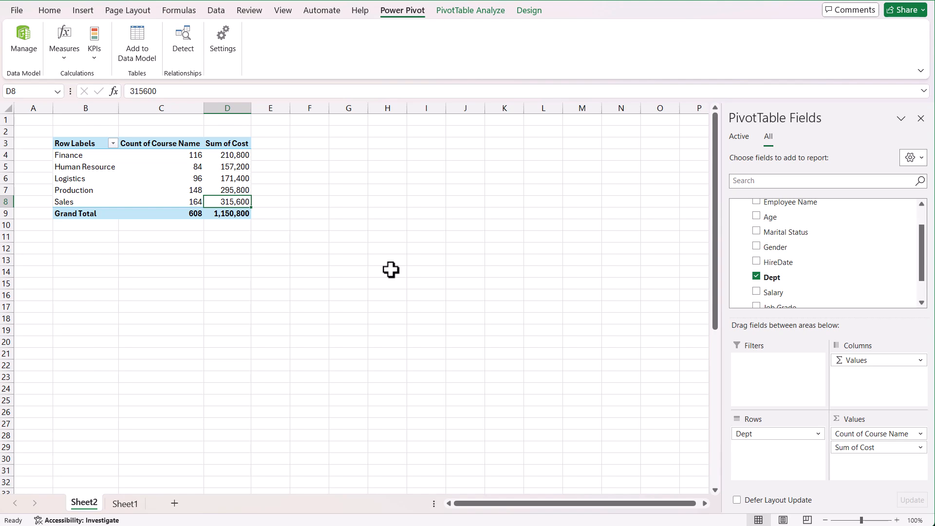
# Step: In the Power Pivot data model, add a new column named Emp Name to the Workshops table
pyautogui.click(28, 48)
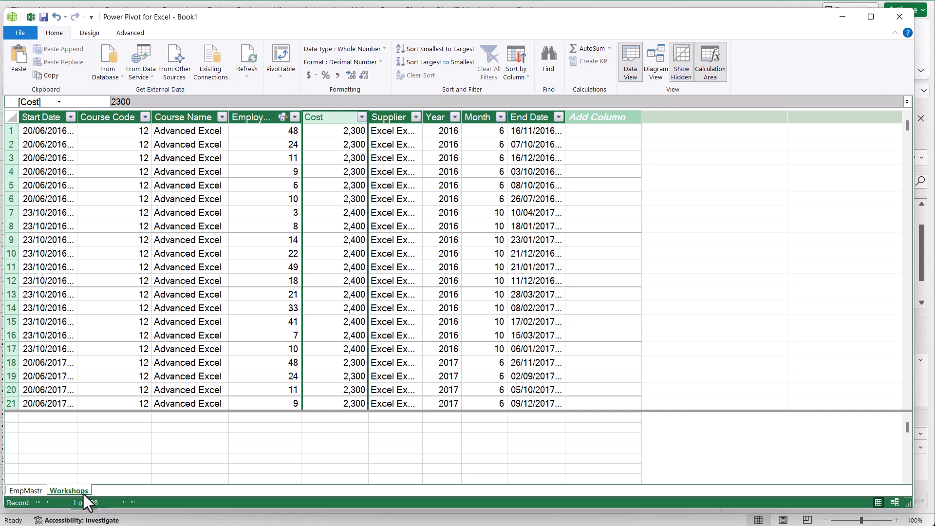
pyautogui.click(276, 135)
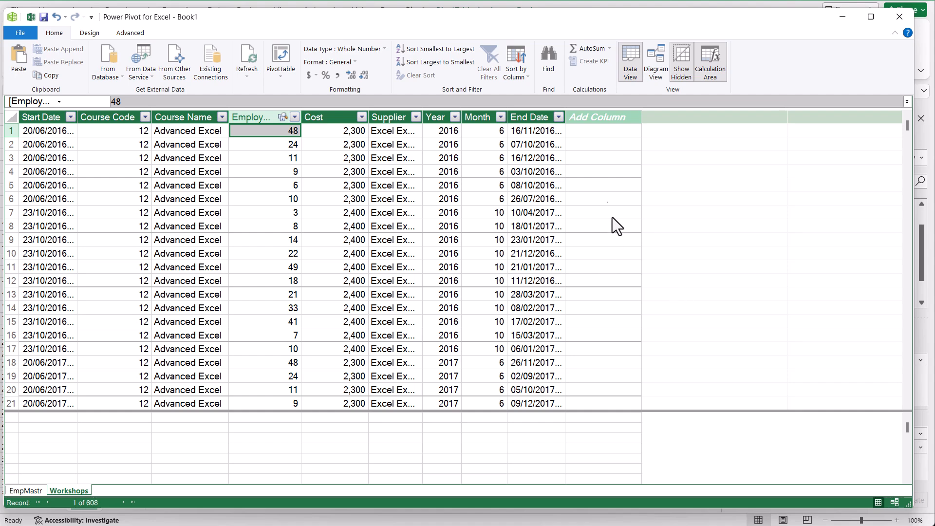
pyautogui.click(591, 119)
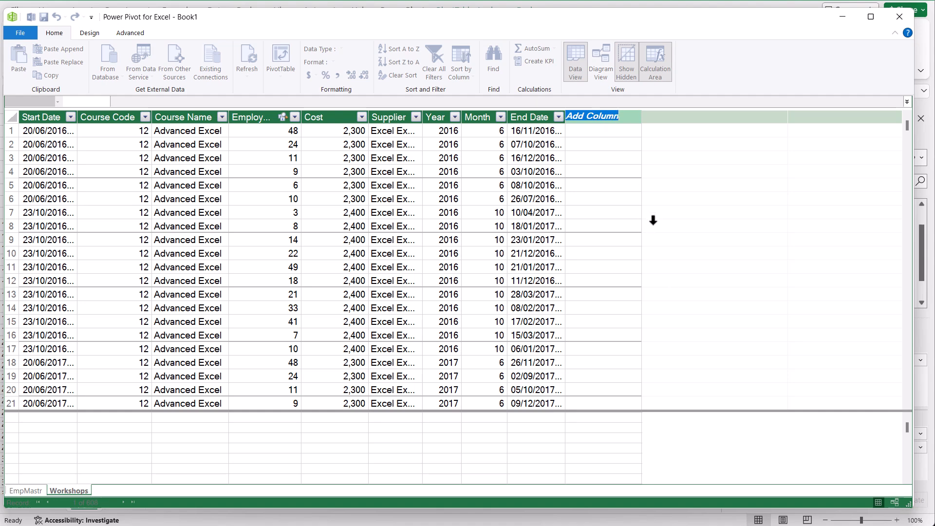
pyautogui.write('Emp')
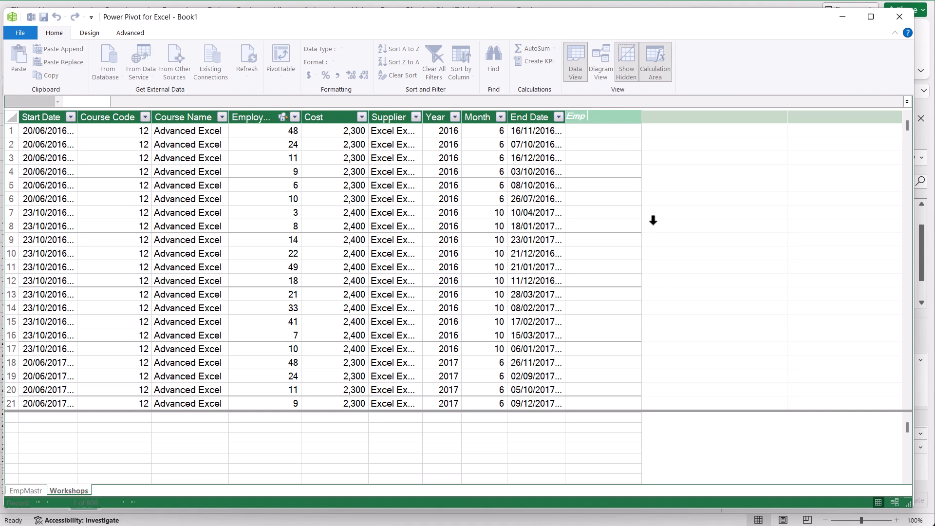
pyautogui.write(' Name')
pyautogui.press('Return')
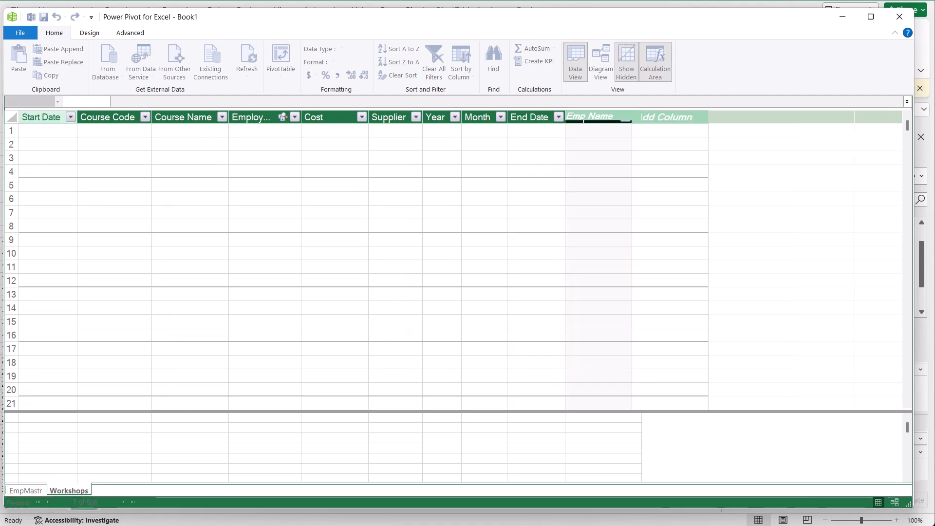
# Step: Fill the Workshops table's Emp Name column with the formula =RELATED(EmpMastr[Employee Name])
pyautogui.click(607, 131)
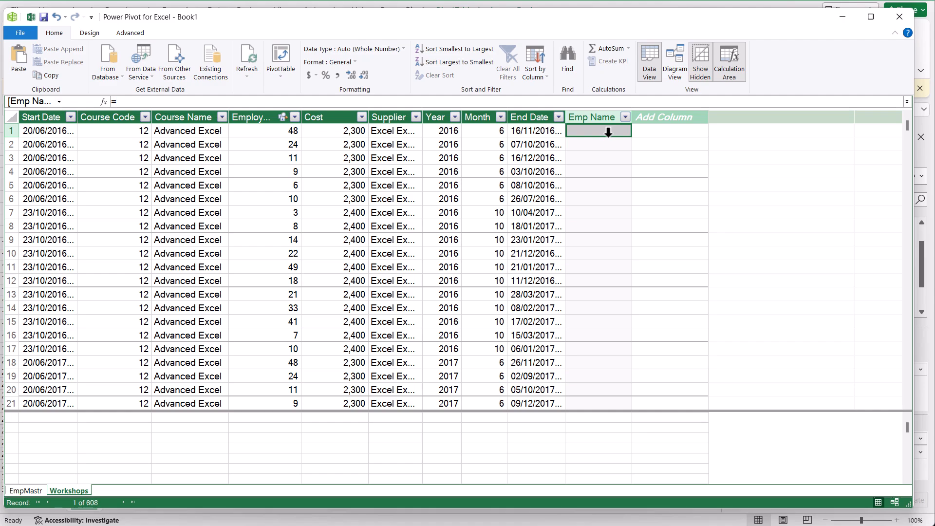
pyautogui.click(133, 101)
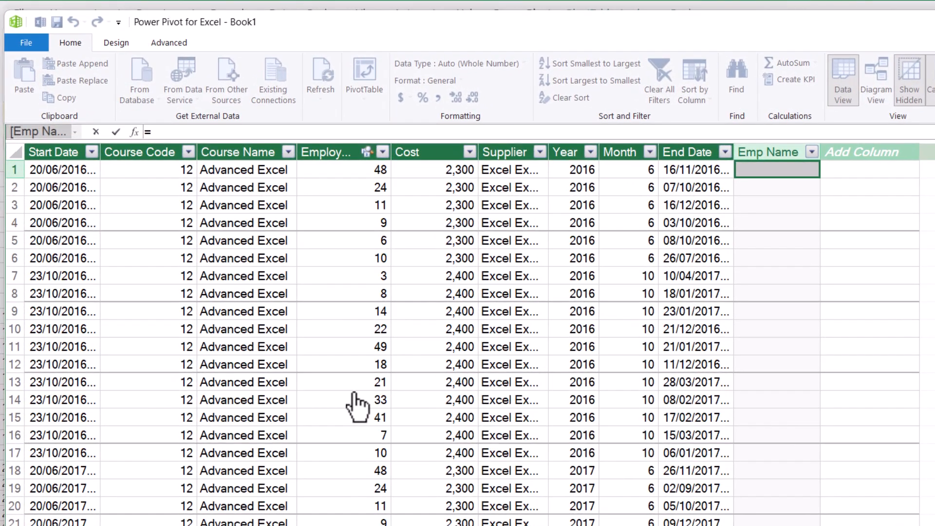
pyautogui.write('re')
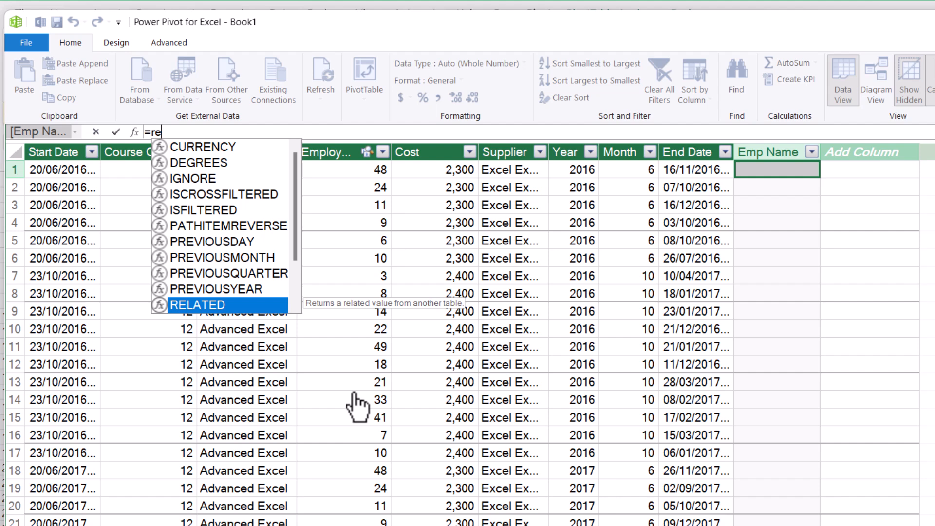
pyautogui.doubleClick(209, 305)
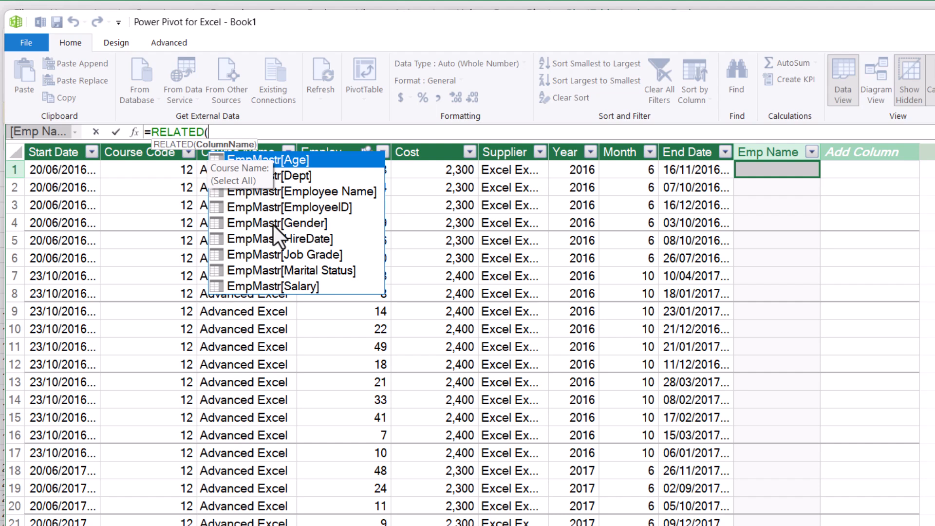
pyautogui.click(314, 192)
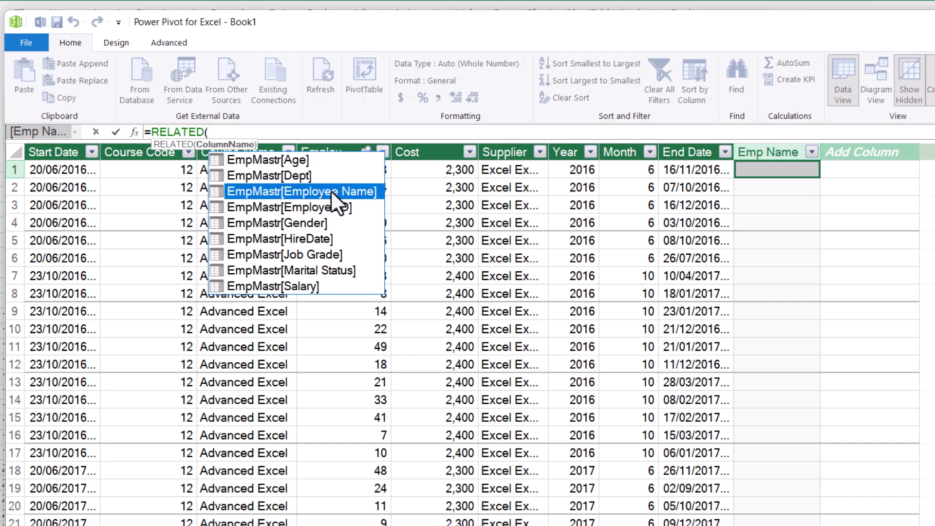
pyautogui.doubleClick(331, 191)
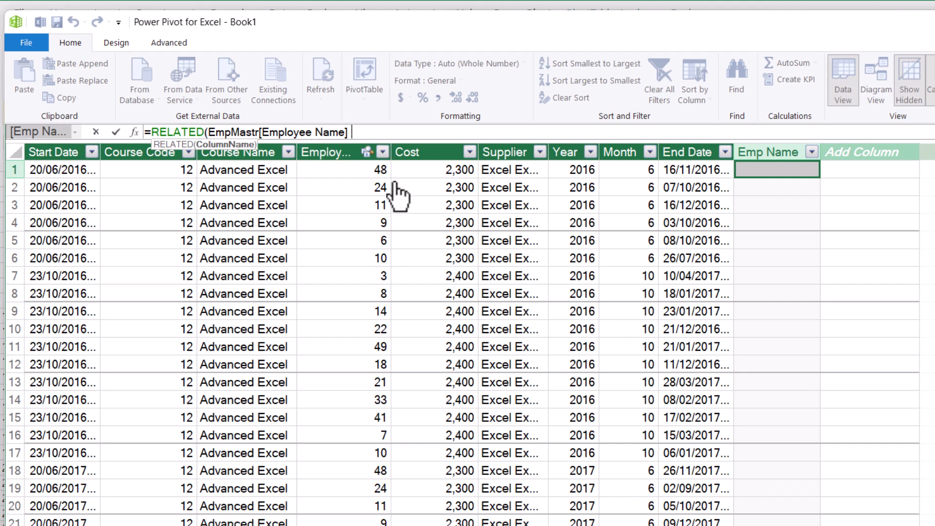
pyautogui.write(')')
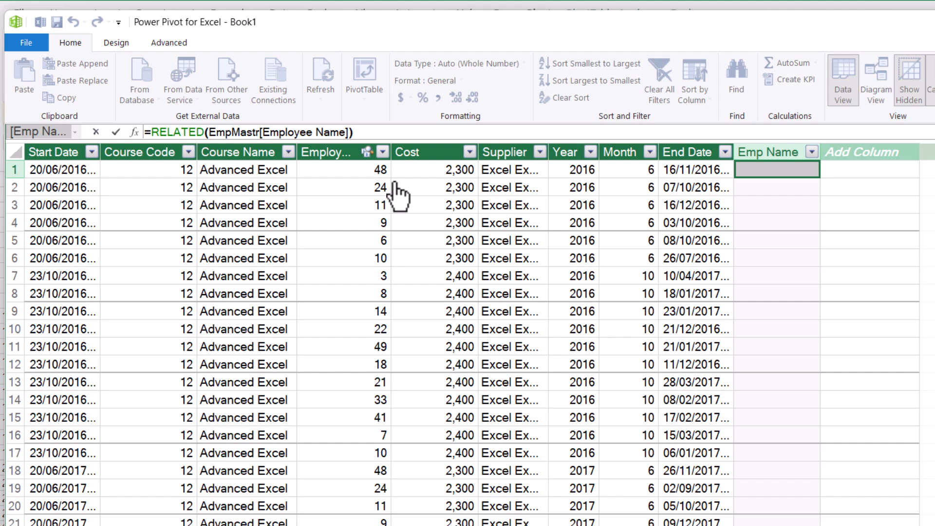
pyautogui.press('Return')
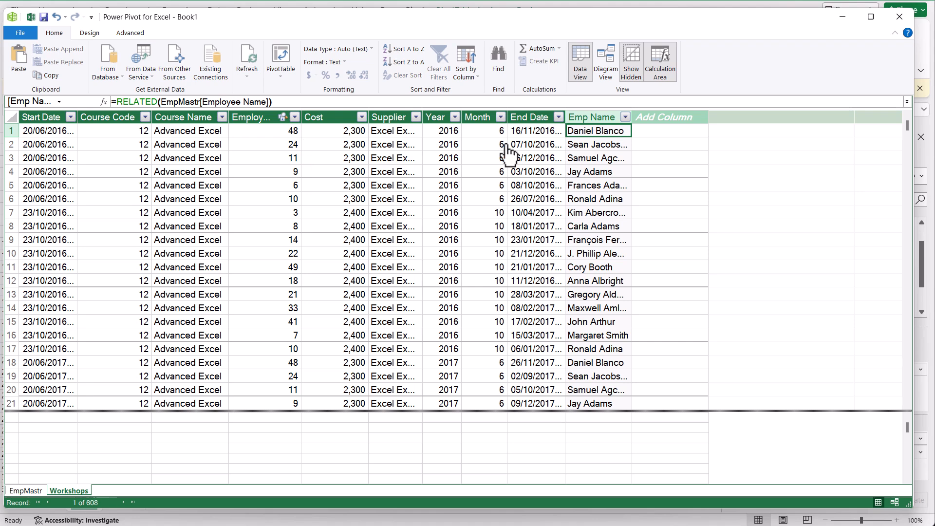
# Step: Add another new column named Dept to the Workshops table, after Emp Name
pyautogui.click(677, 118)
pyautogui.doubleClick(677, 118)
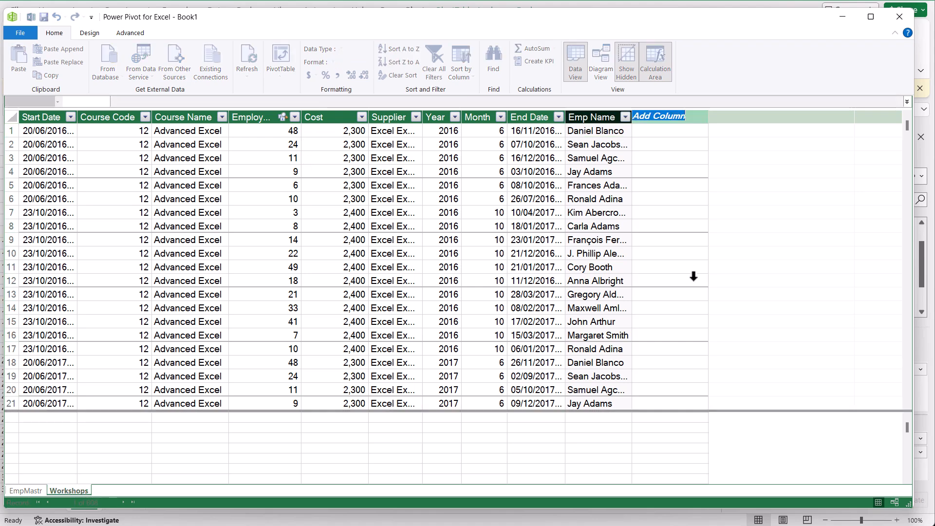
pyautogui.write('Dep')
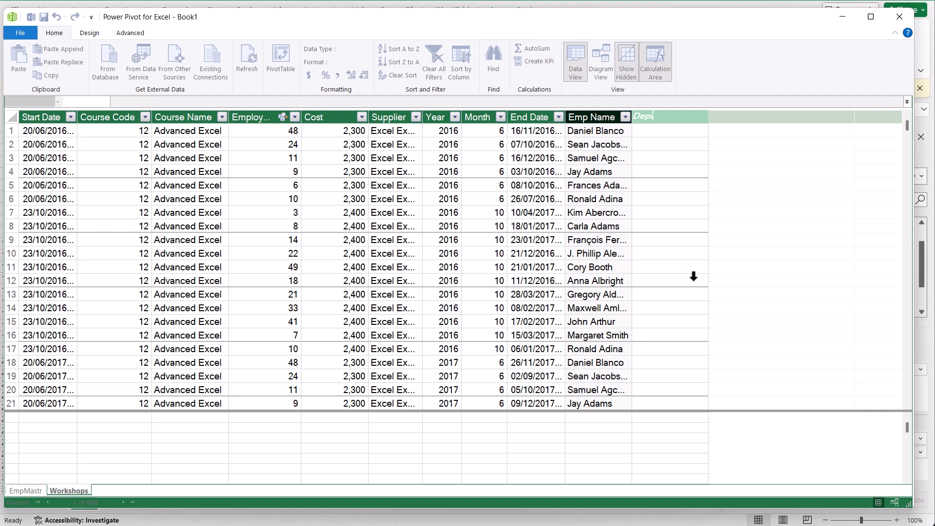
pyautogui.press('Return')
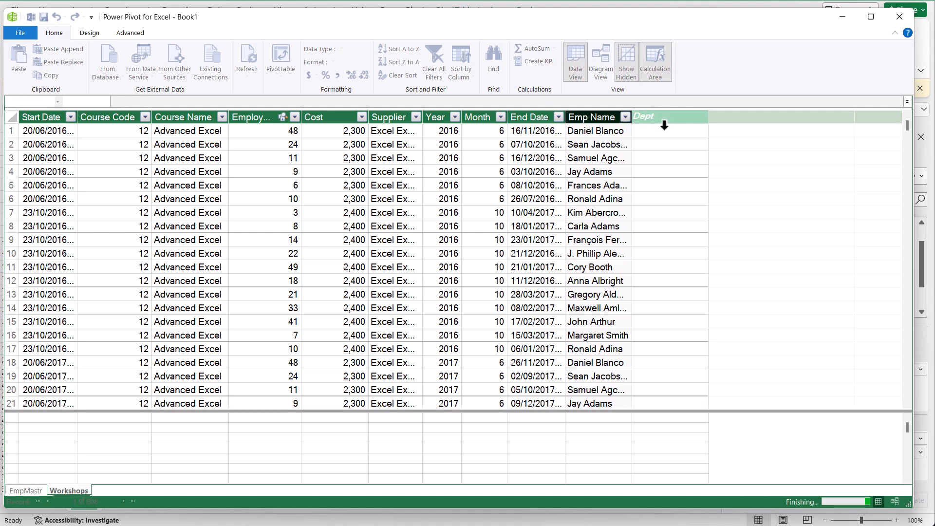
# Step: Fill the Workshops table's Dept column with the formula =RELATED(EmpMastr[Dept]) and widen the column to fit the department names
pyautogui.click(663, 130)
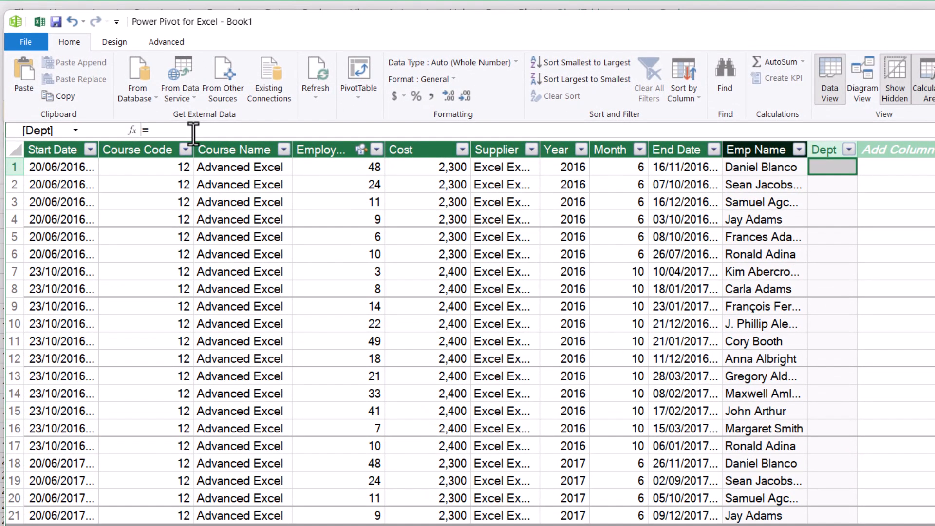
pyautogui.click(164, 113)
pyautogui.write('rel')
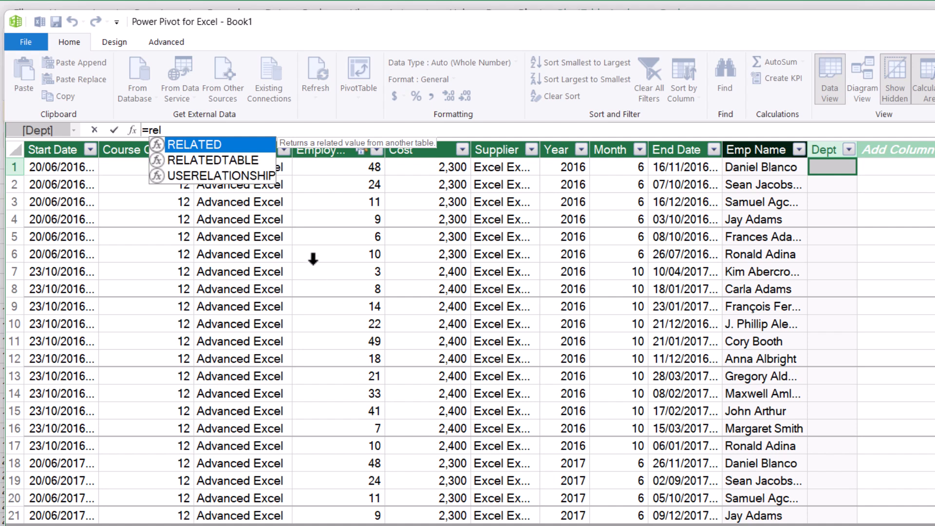
pyautogui.doubleClick(230, 146)
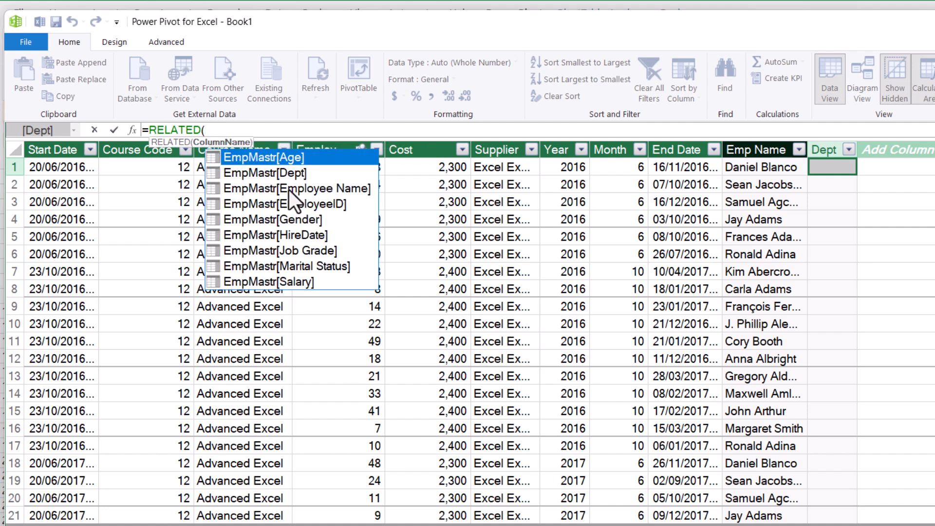
pyautogui.click(281, 175)
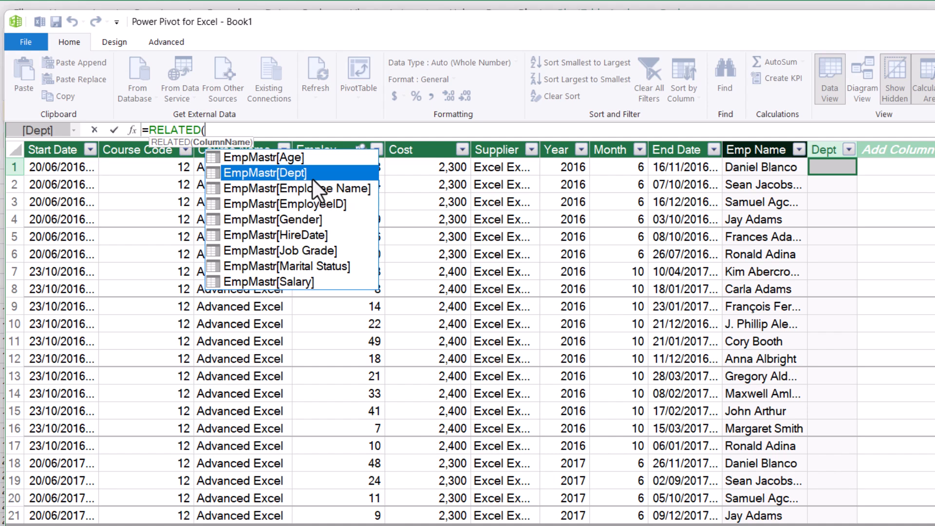
pyautogui.doubleClick(307, 177)
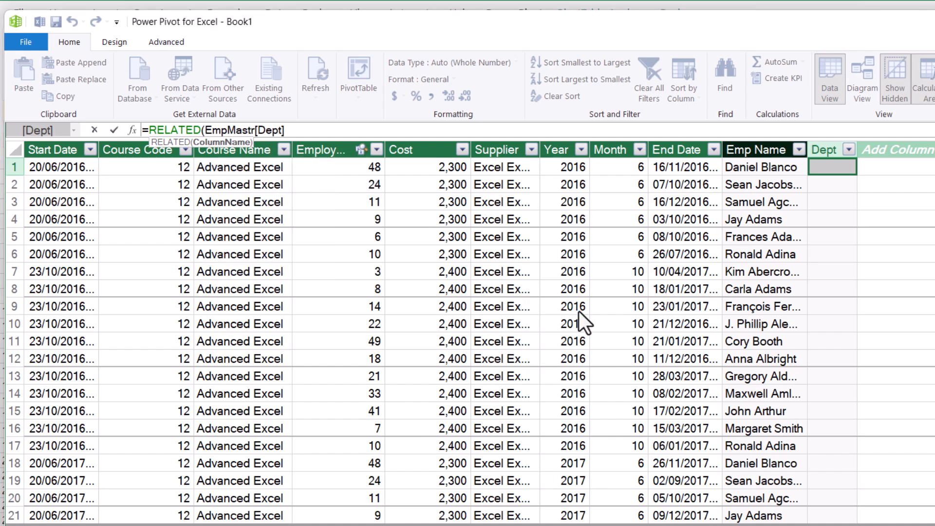
pyautogui.write(')')
pyautogui.press('Return')
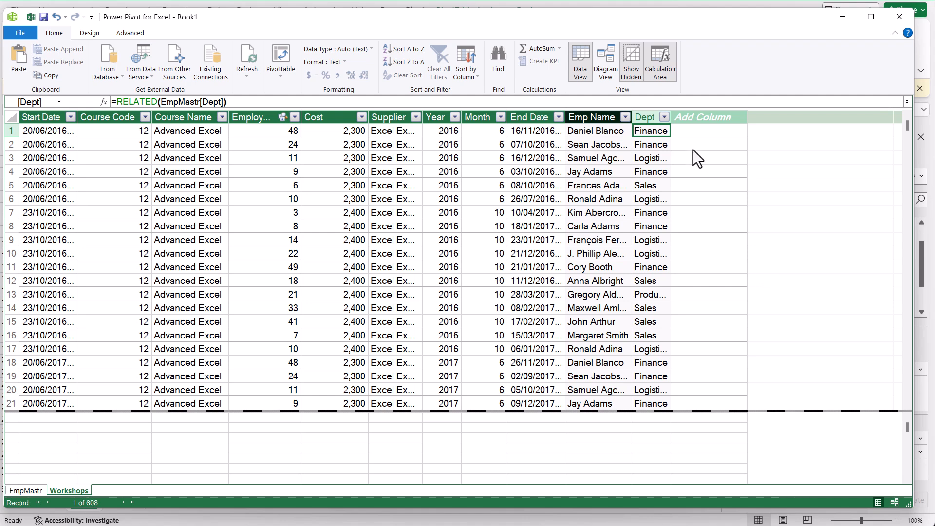
pyautogui.moveTo(671, 117); pyautogui.dragTo(703, 116)
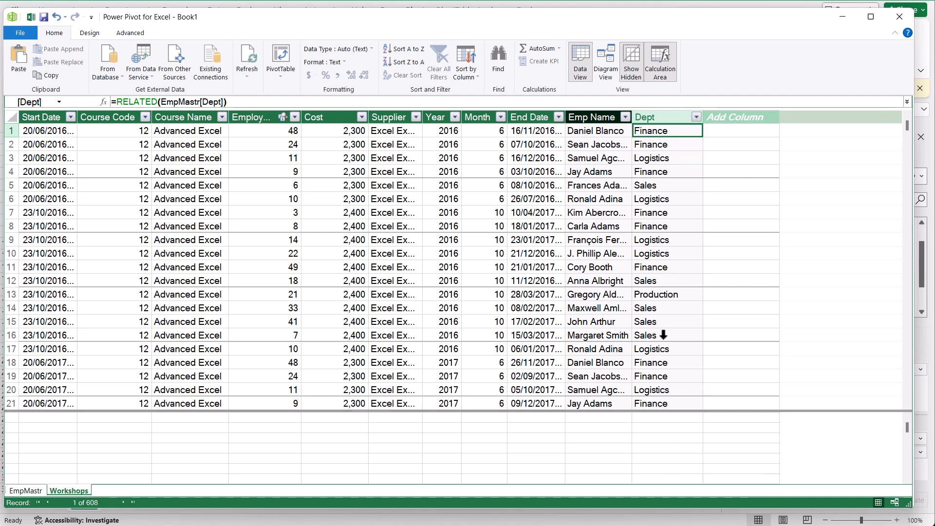
# Step: Look over the EmpMastr table and return to the Workshops table's Cost column
pyautogui.click(34, 490)
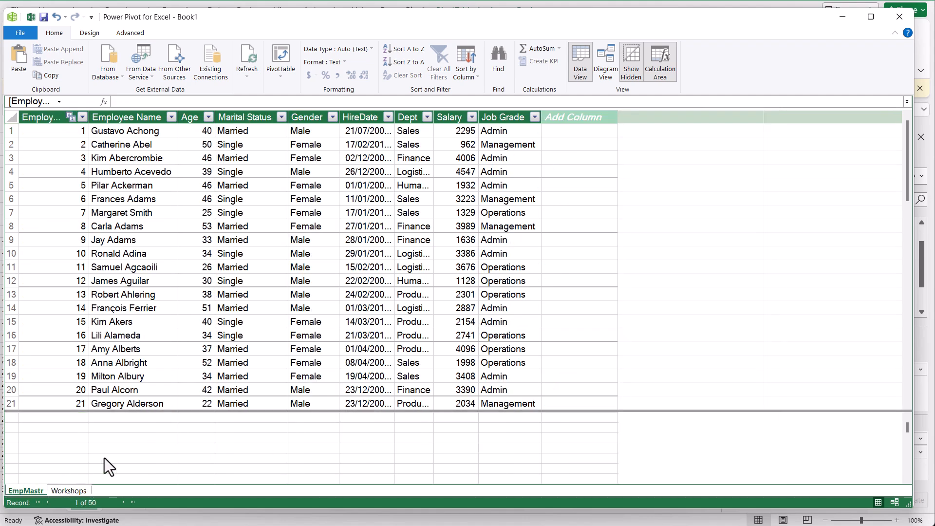
pyautogui.click(65, 489)
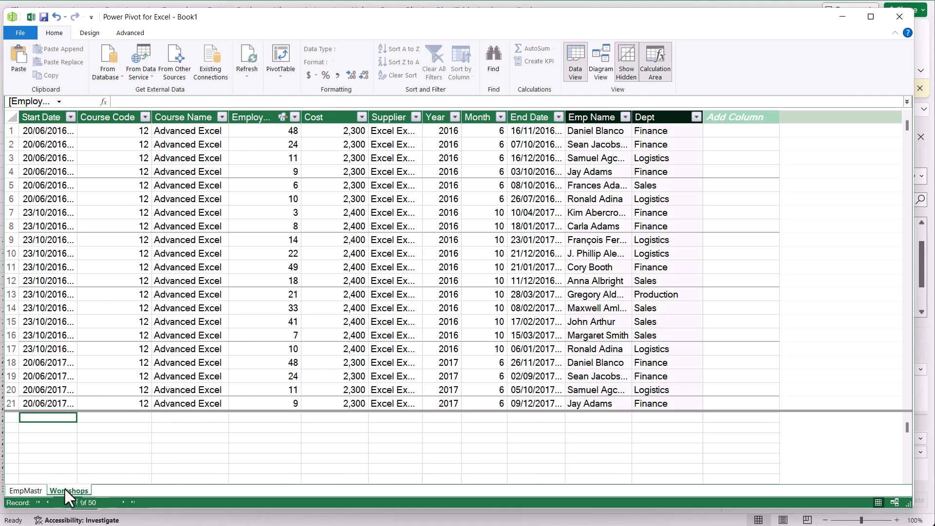
pyautogui.click(337, 232)
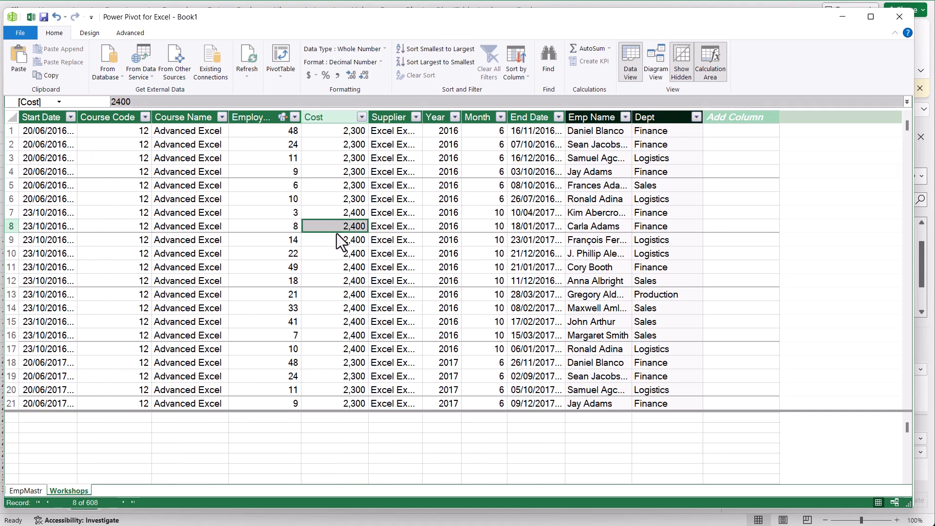